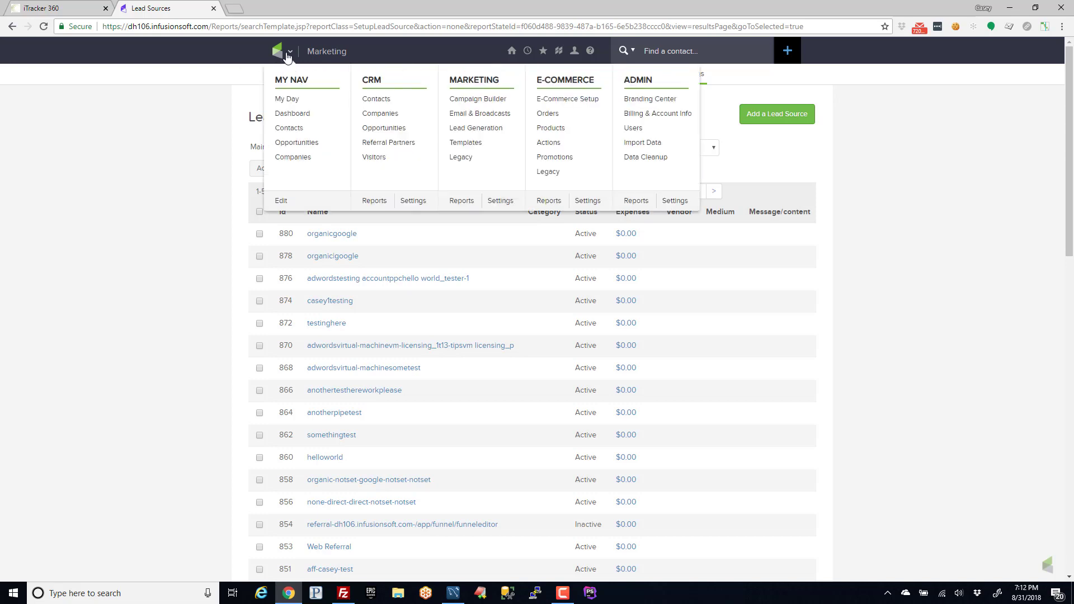
# Open the Lead Sources list in the Infusionsoft marketing settings
pyautogui.click(506, 203)
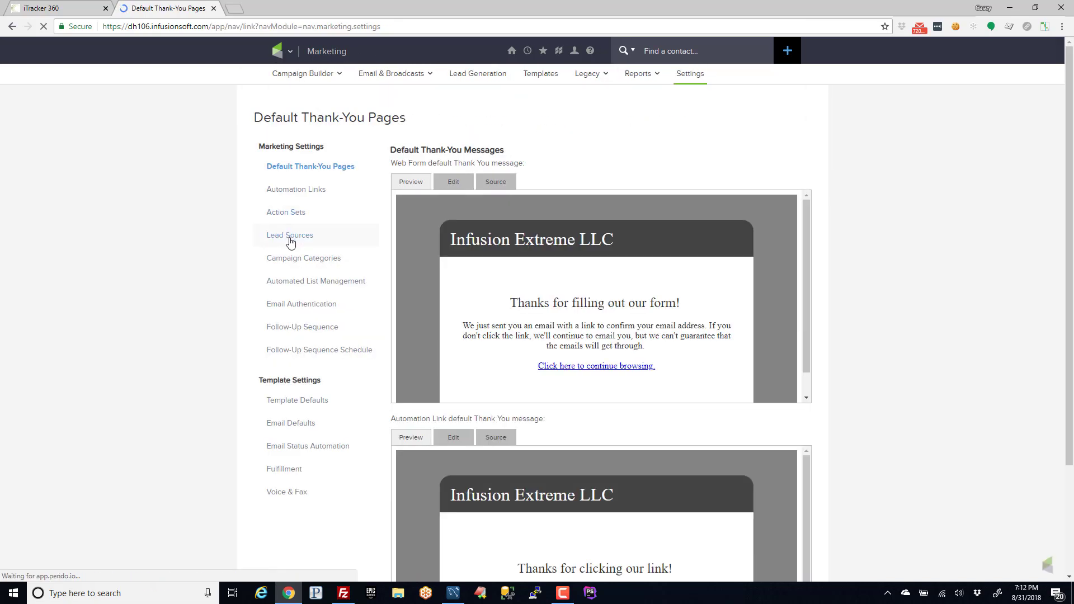
pyautogui.click(290, 238)
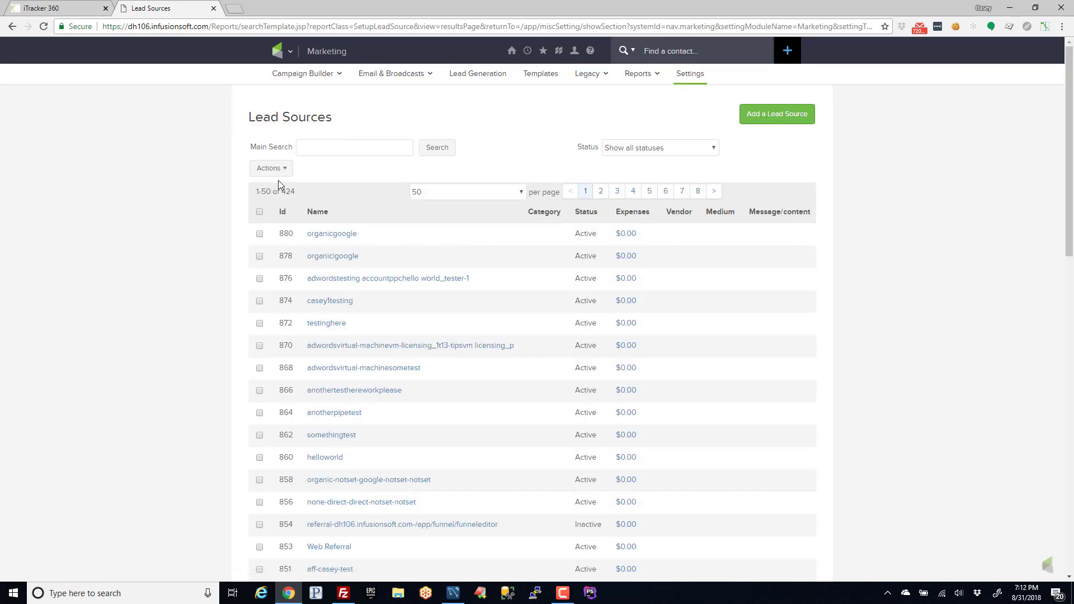
pyautogui.click(202, 199)
# Switch to the iTracker360 Leadsource Organizer and import/refresh the leadsources only
pyautogui.click(74, 6)
pyautogui.moveTo(752, 201); pyautogui.dragTo(477, 202)
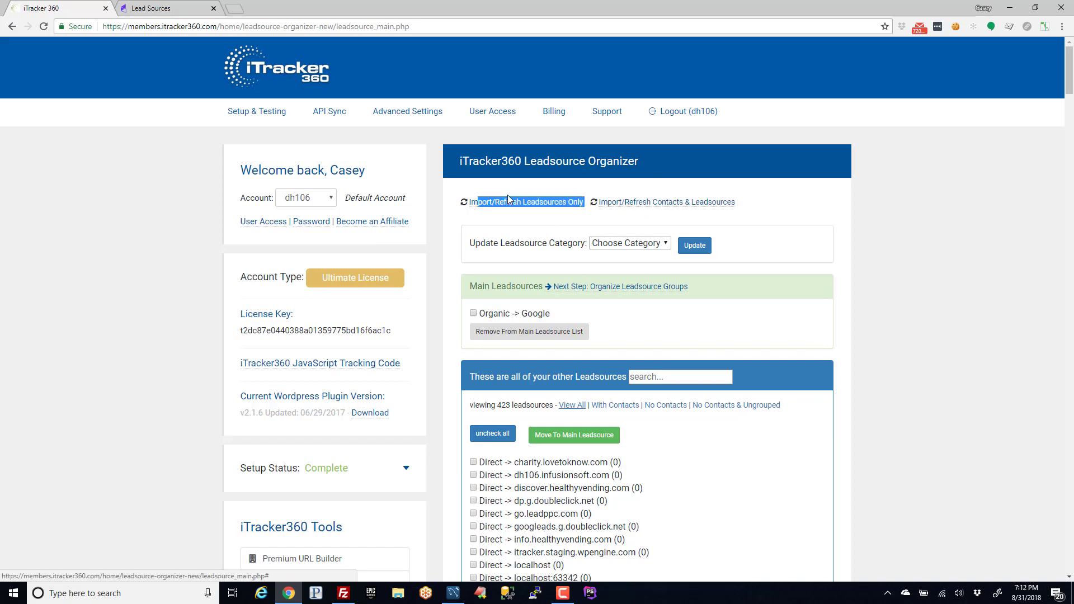
pyautogui.click(509, 197)
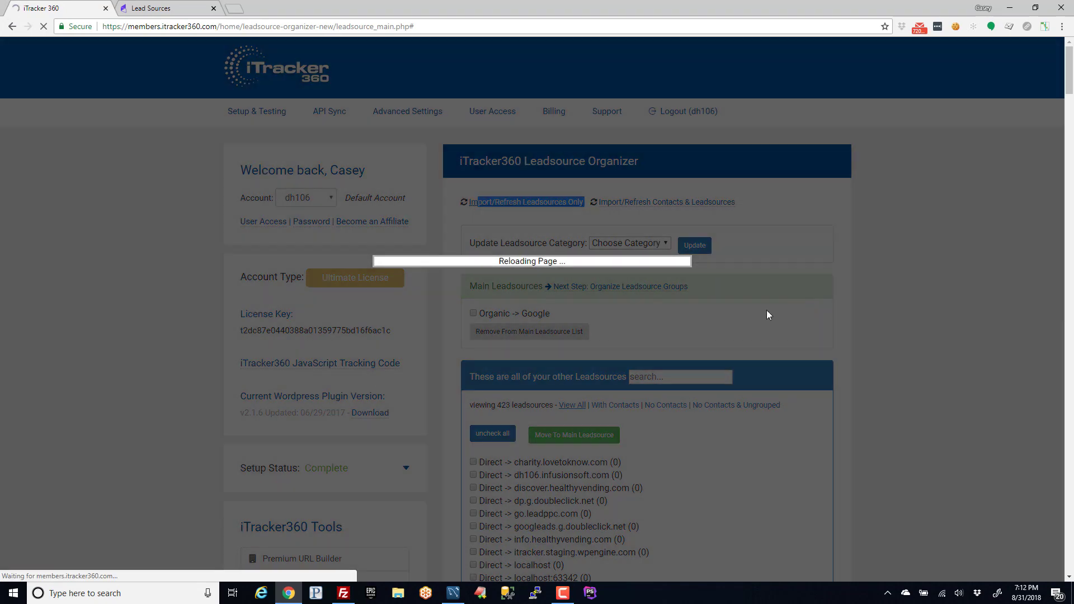
# Examine the number of leadsources, the main leadsource and the view options for the other leadsources
pyautogui.scroll(-2, 775, 328)
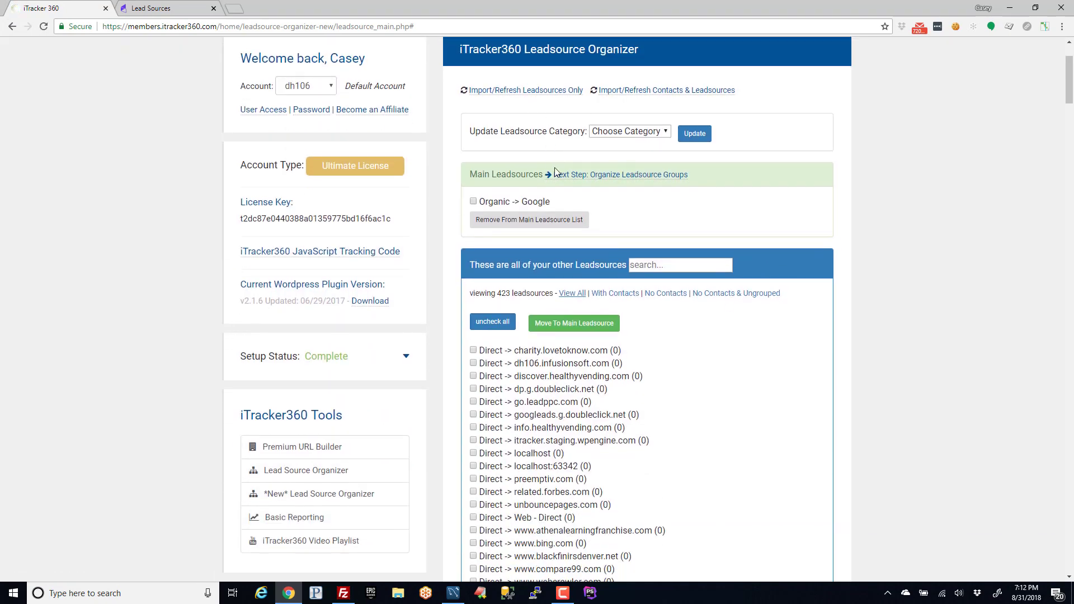
pyautogui.scroll(-1, 555, 169)
pyautogui.moveTo(511, 238); pyautogui.dragTo(520, 237)
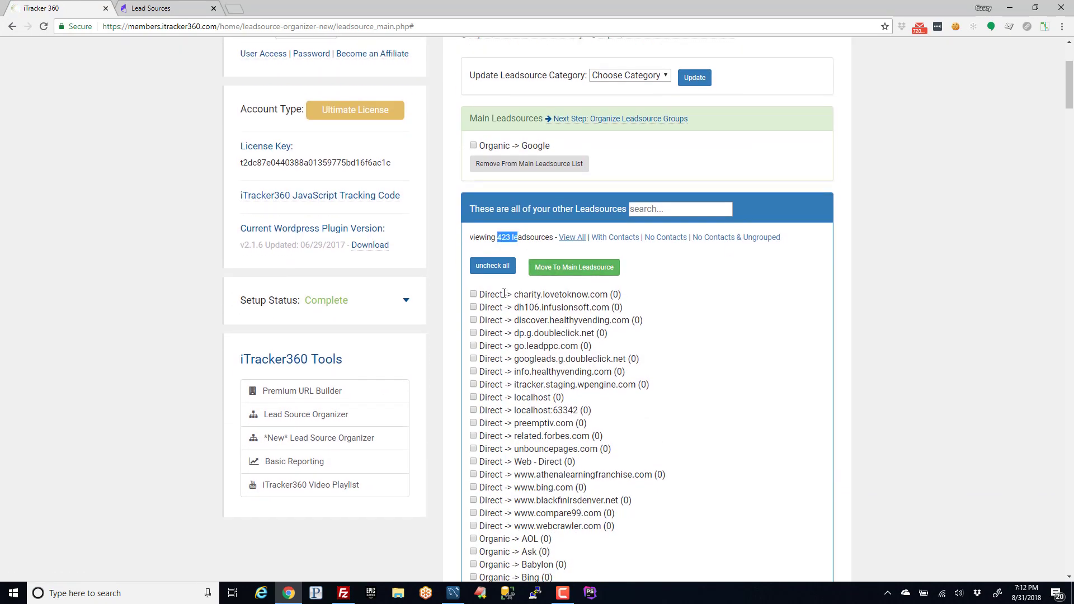
pyautogui.moveTo(501, 288); pyautogui.dragTo(573, 395)
pyautogui.click(563, 148)
pyautogui.moveTo(563, 148); pyautogui.dragTo(485, 146)
pyautogui.click(555, 153)
pyautogui.moveTo(557, 235); pyautogui.dragTo(581, 237)
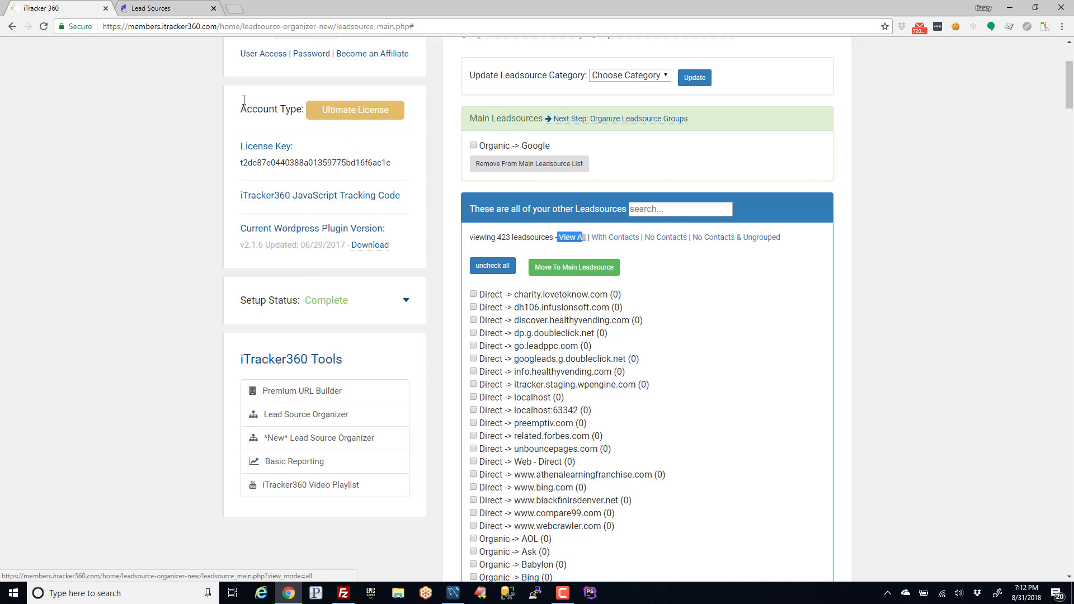
# Check the total number of lead sources in Infusionsoft and return to the iTracker360 Leadsource Organizer
pyautogui.click(159, 10)
pyautogui.moveTo(265, 191); pyautogui.dragTo(302, 193)
pyautogui.click(148, 118)
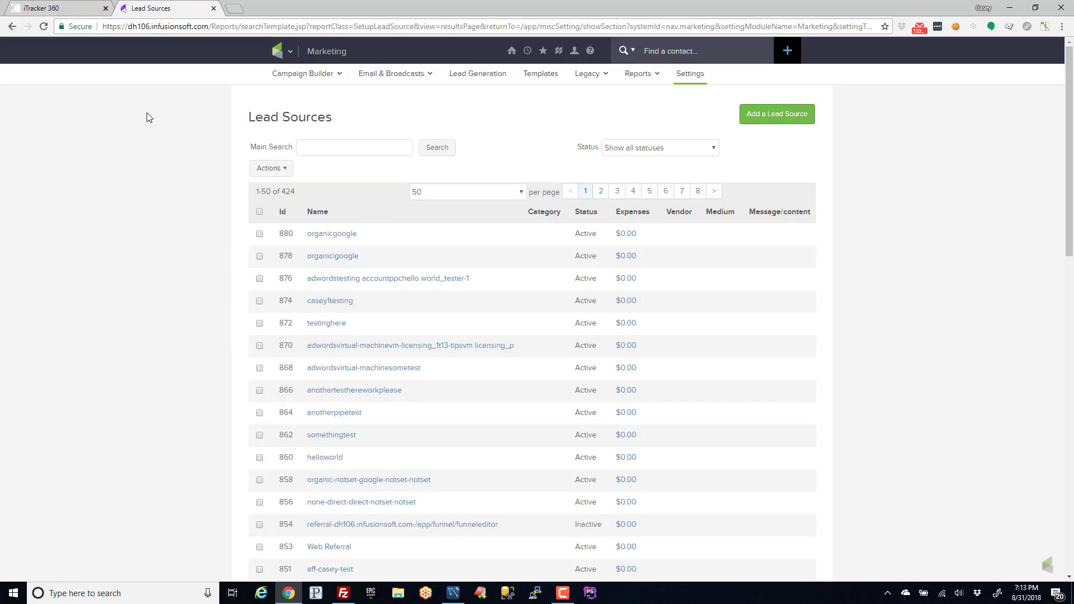
pyautogui.click(70, 9)
pyautogui.click(734, 348)
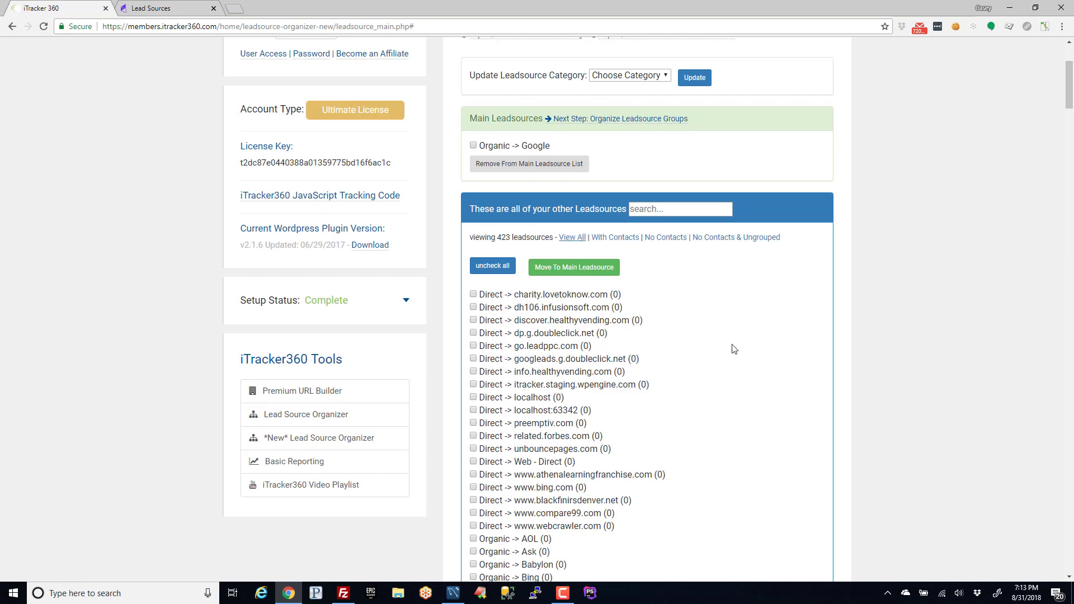
# Examine the category prefixes throughout the other leadsources list, including the Unassigned Category entries near its end
pyautogui.moveTo(495, 295); pyautogui.dragTo(476, 296)
pyautogui.scroll(-5, 497, 307)
pyautogui.doubleClick(497, 285)
pyautogui.scroll(-6, 670, 305)
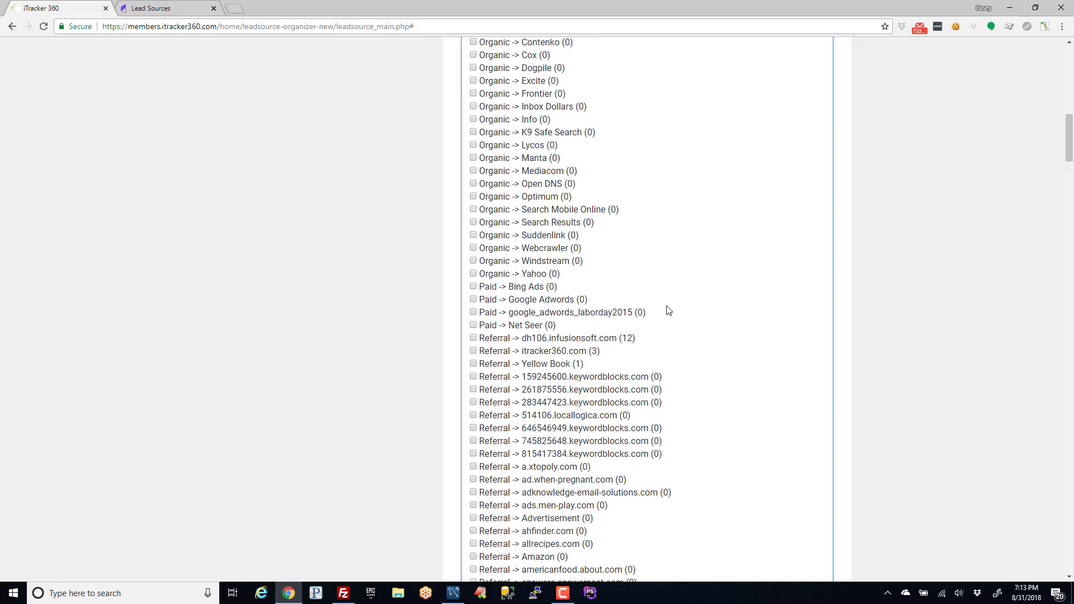
pyautogui.doubleClick(503, 374)
pyautogui.click(1032, 270)
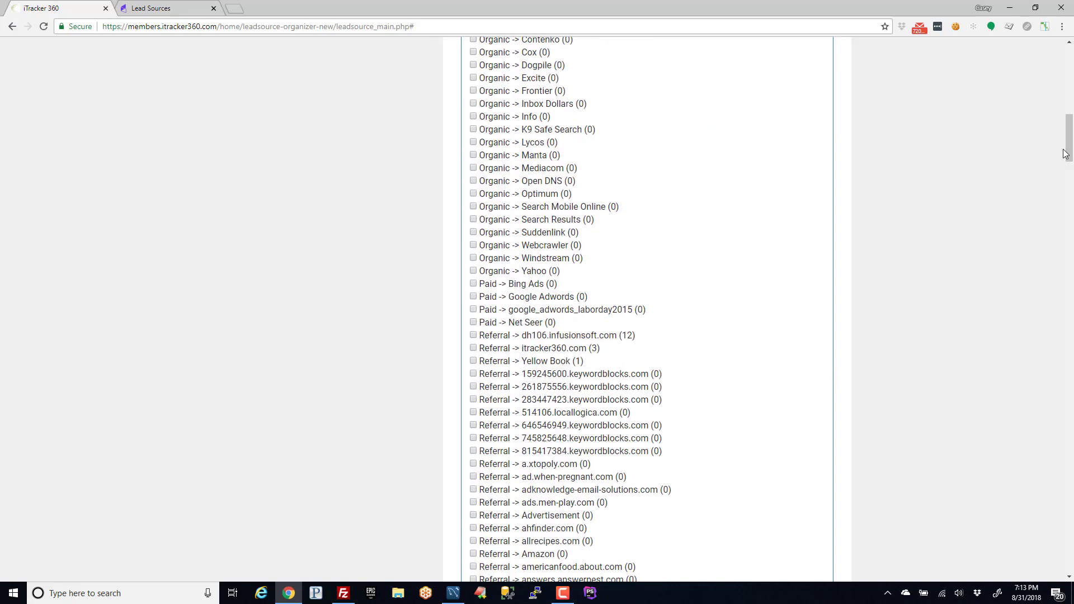
pyautogui.moveTo(1065, 154); pyautogui.dragTo(1065, 493)
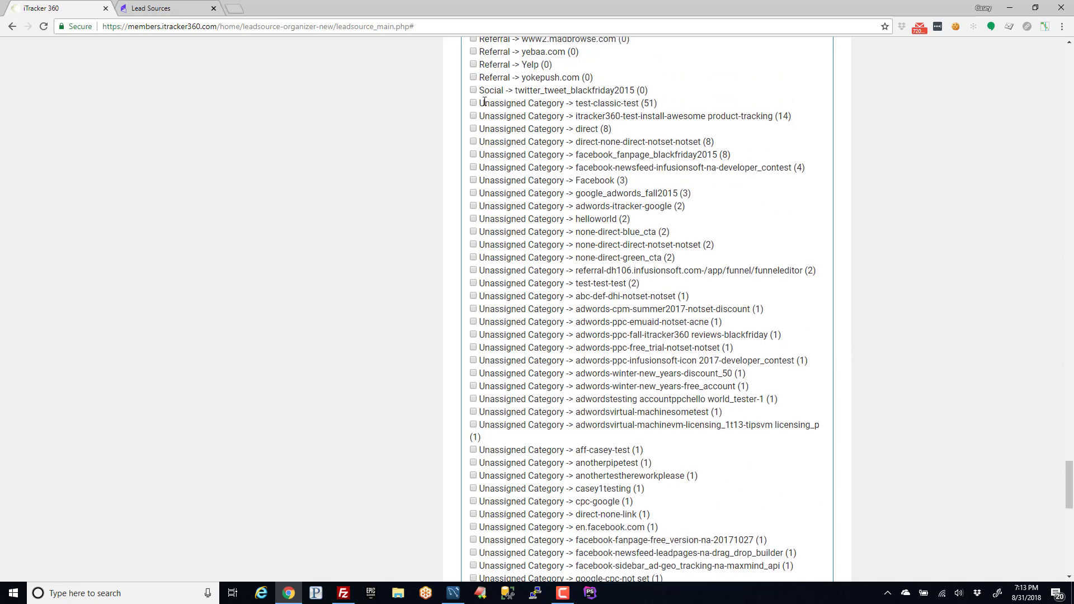
pyautogui.moveTo(485, 103); pyautogui.dragTo(566, 106)
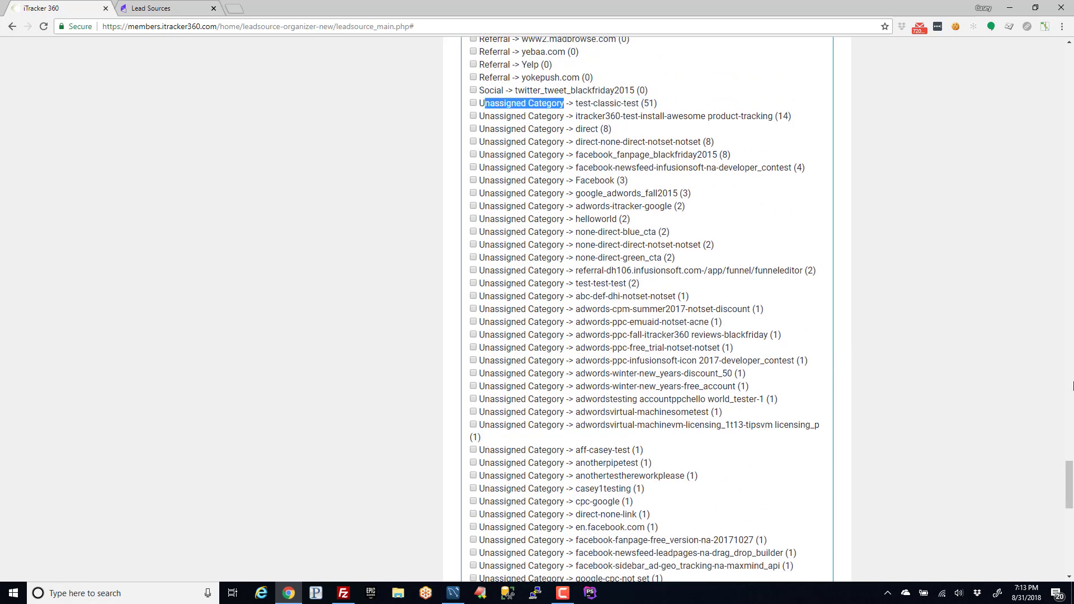
pyautogui.moveTo(1073, 491); pyautogui.dragTo(1073, 61)
# Filter the other leadsources by "facebook" and check the category of the matching entries
pyautogui.click(688, 371)
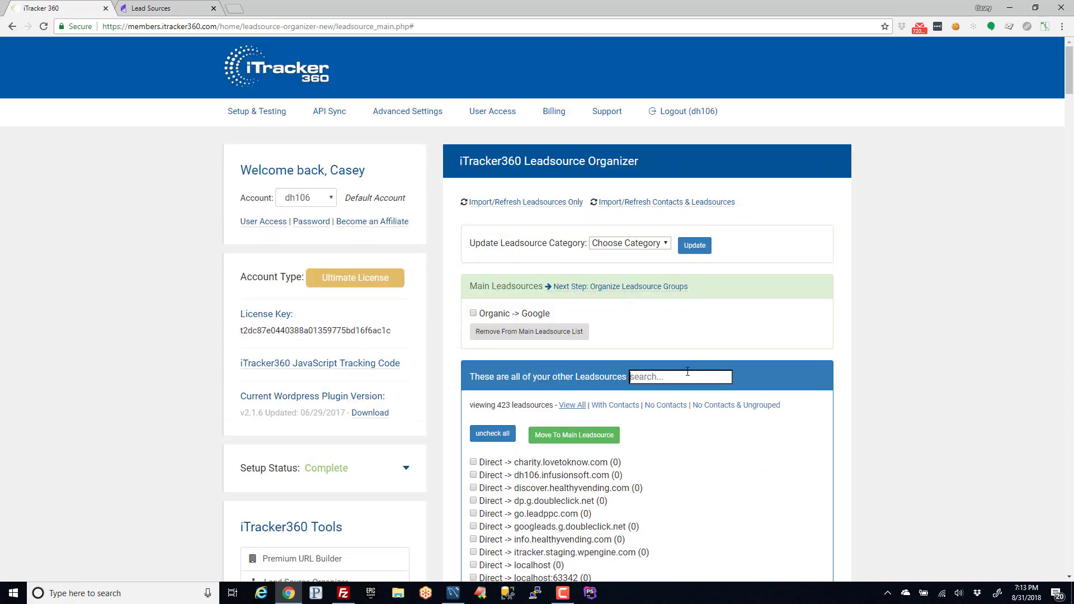
pyautogui.write('facebook')
pyautogui.scroll(-3, 642, 430)
pyautogui.moveTo(578, 291); pyautogui.dragTo(777, 399)
pyautogui.click(557, 317)
pyautogui.moveTo(569, 294); pyautogui.dragTo(475, 294)
pyautogui.click(505, 313)
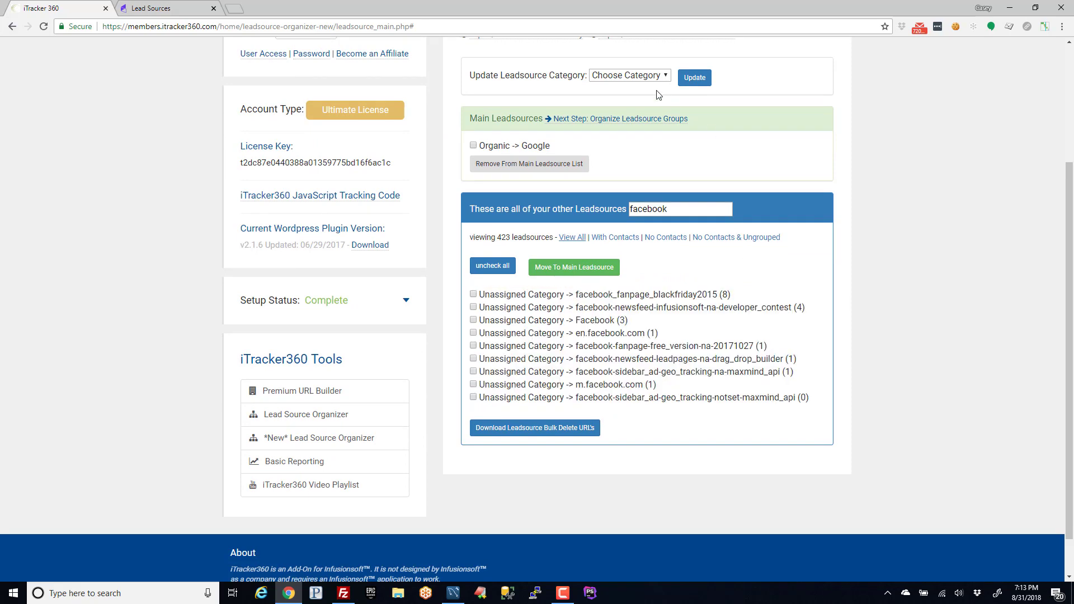
# Assign all the filtered Facebook leadsources to the Social category
pyautogui.click(653, 76)
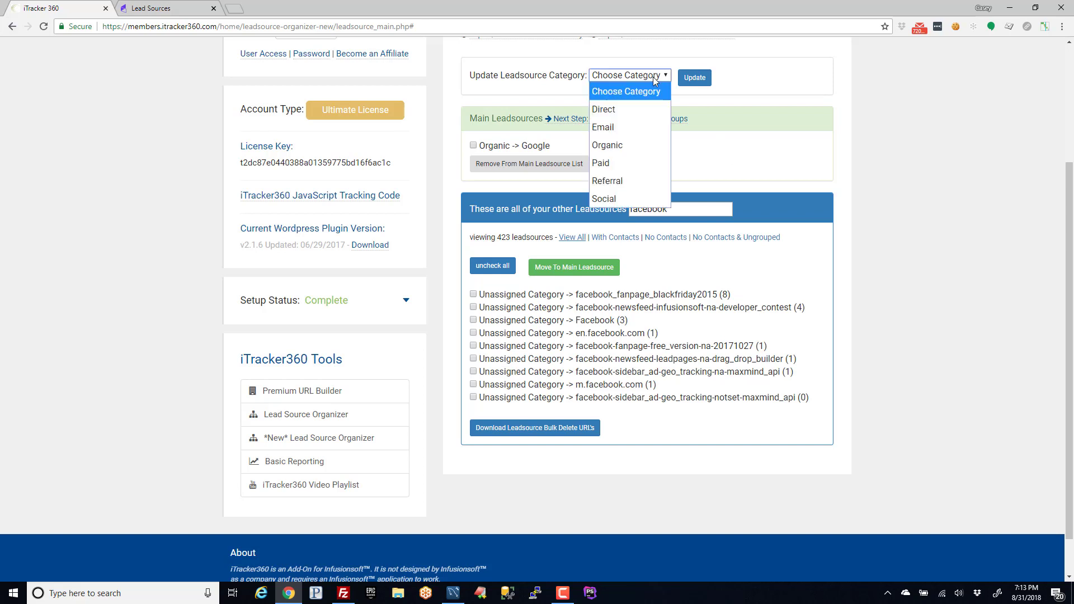
pyautogui.click(613, 199)
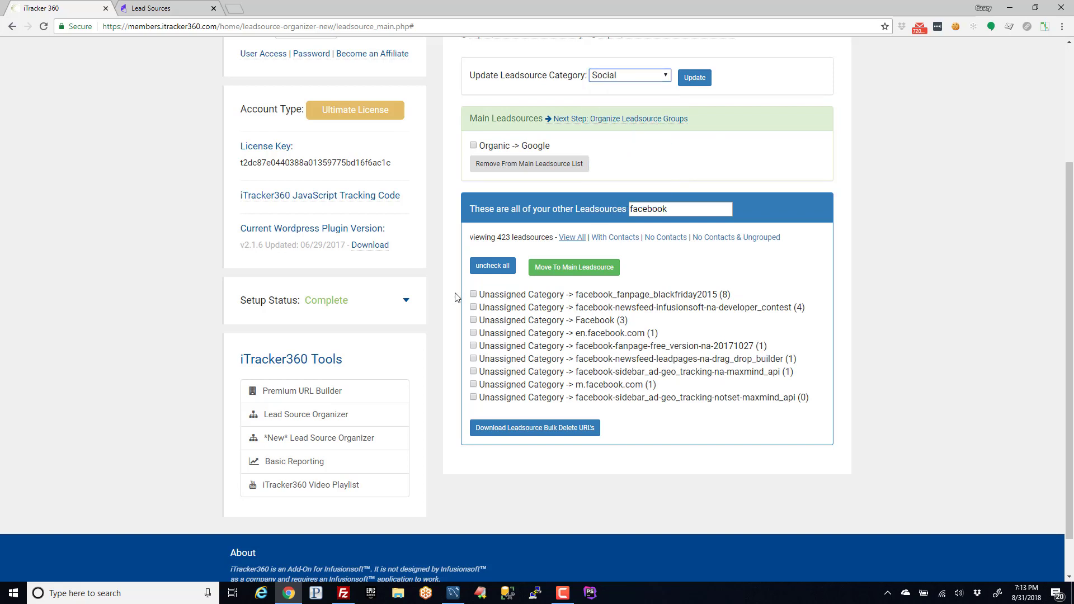
pyautogui.click(473, 294)
pyautogui.keyDown('shift'); pyautogui.click(474, 398); pyautogui.keyUp('shift')
pyautogui.click(682, 77)
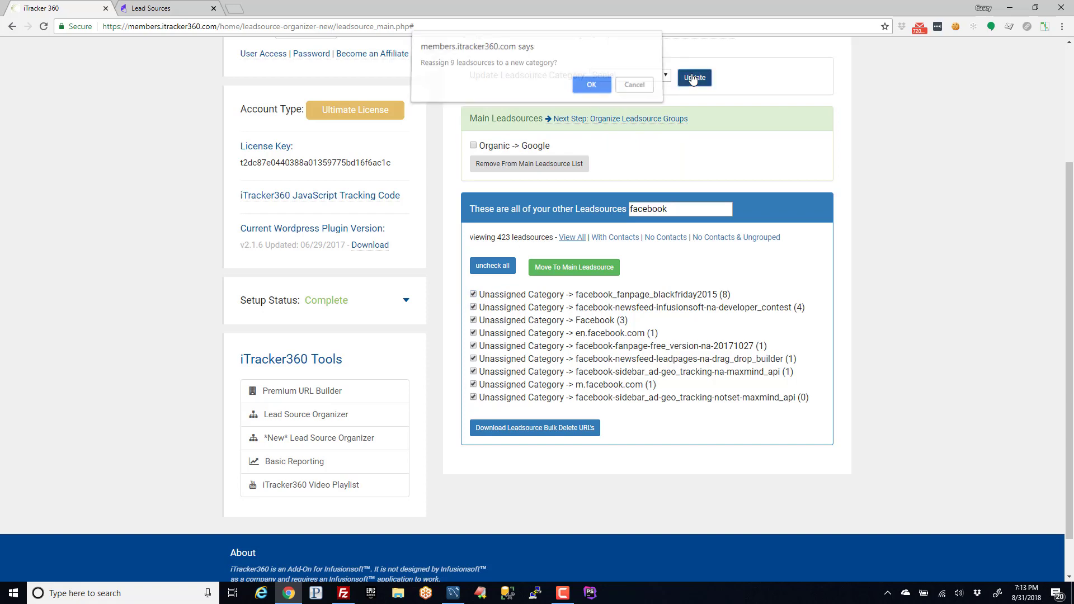
pyautogui.click(580, 87)
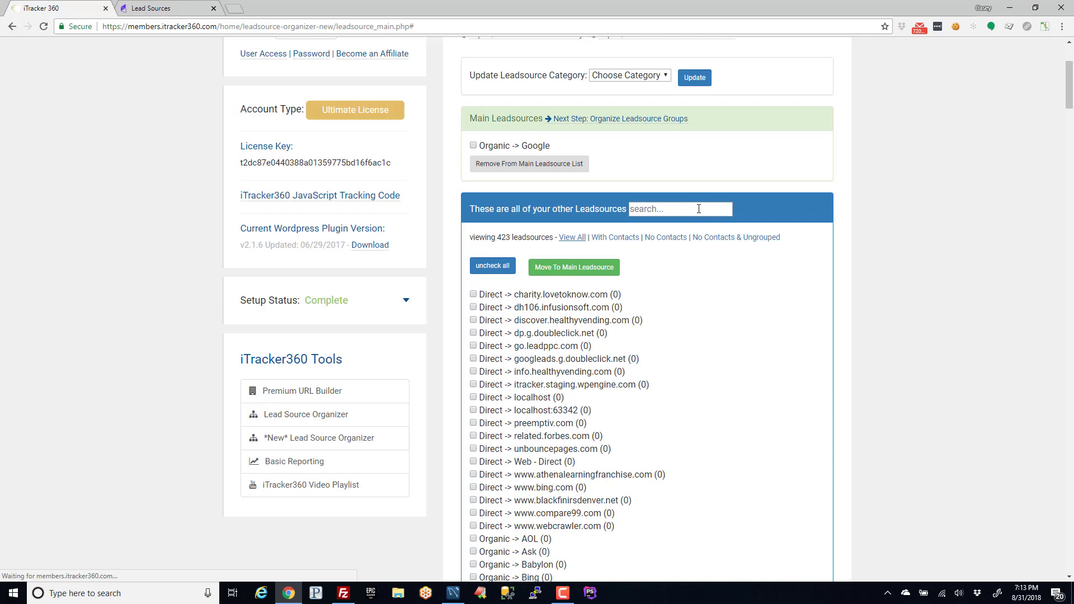
# Filter the other leadsources by "faceb" and check the category shown for each match
pyautogui.click(699, 208)
pyautogui.write('fa')
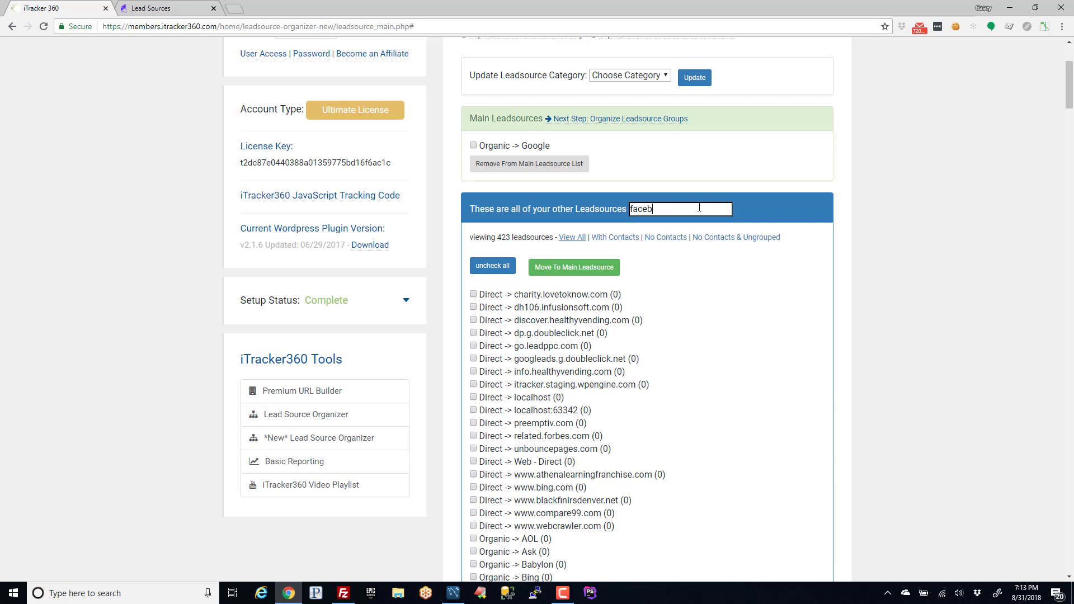
pyautogui.moveTo(516, 294); pyautogui.dragTo(799, 405)
pyautogui.doubleClick(502, 294)
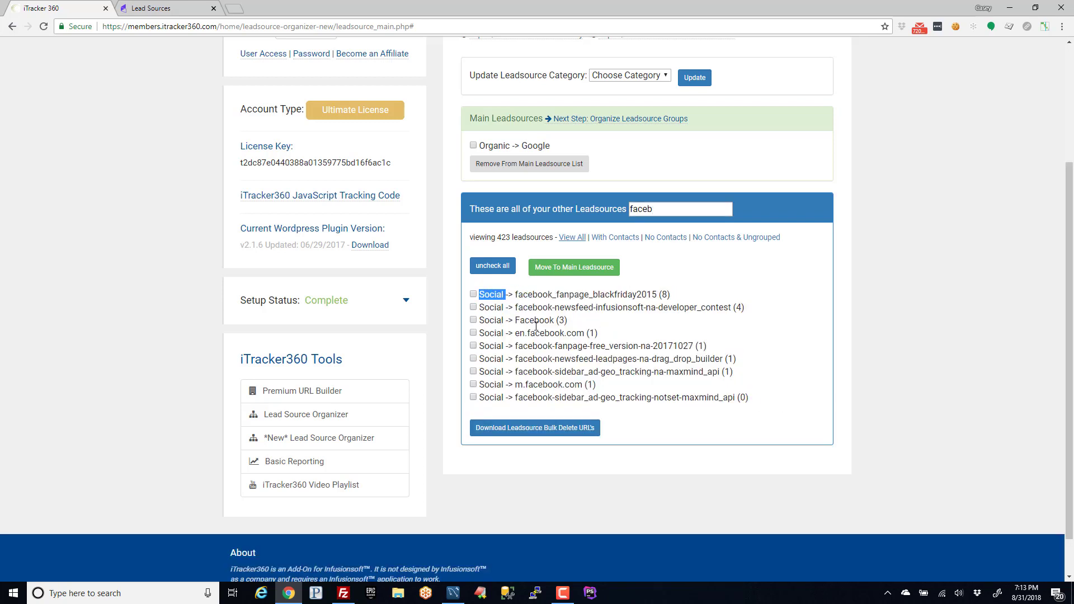
pyautogui.click(490, 310)
pyautogui.moveTo(504, 297); pyautogui.dragTo(482, 301)
pyautogui.click(511, 298)
# Select all the filtered Facebook leadsources and clear their category by updating them with the Choose Category option
pyautogui.click(474, 295)
pyautogui.click(622, 77)
pyautogui.click(639, 89)
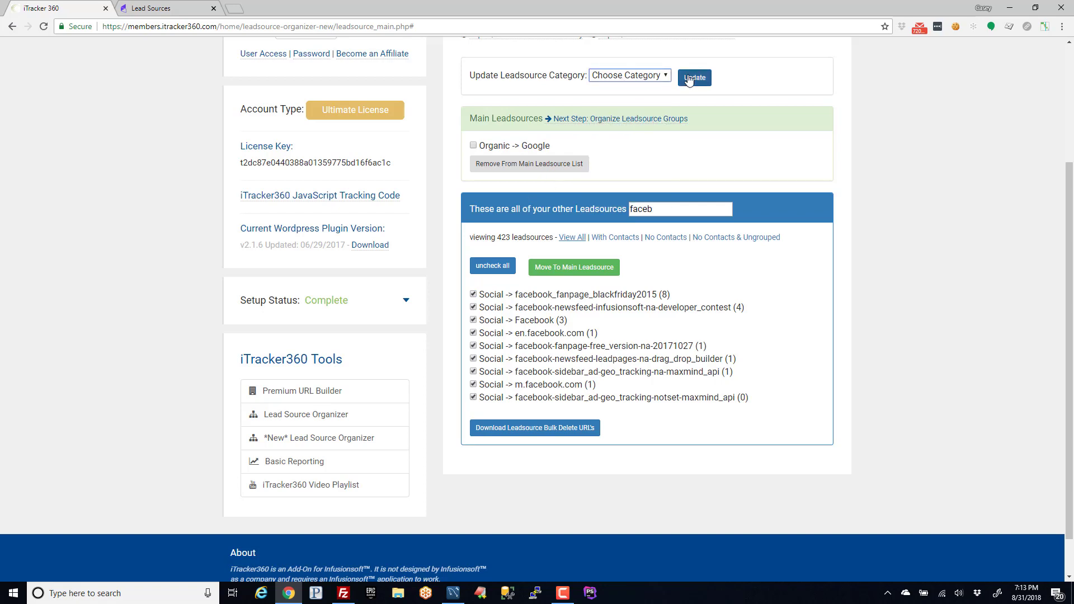
pyautogui.click(695, 77)
pyautogui.click(592, 87)
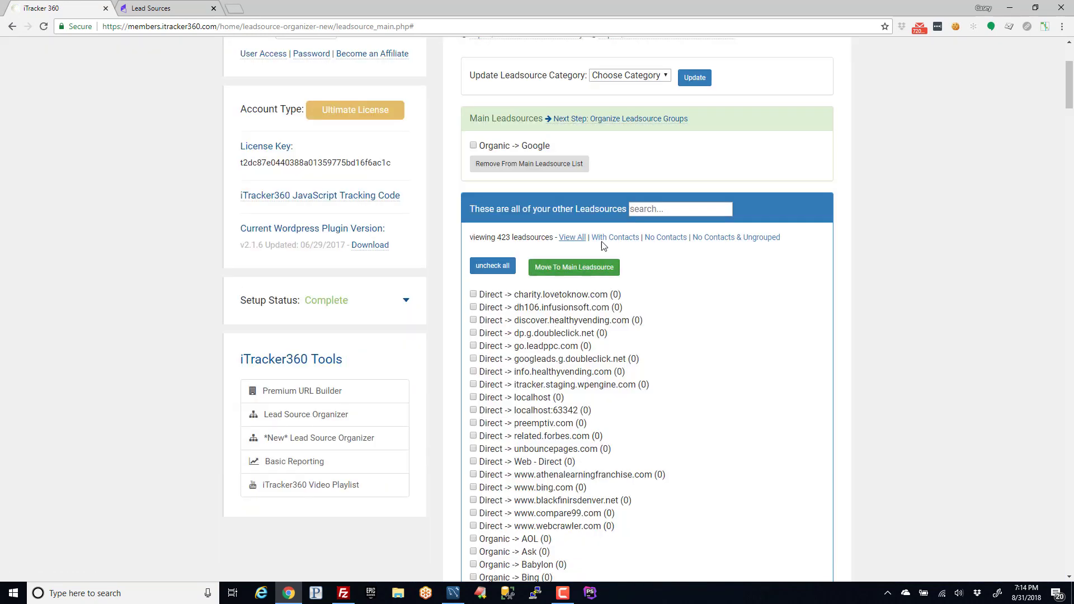
# Filter the refreshed leadsource list by "faceb" again and check the categories of the Facebook entries
pyautogui.click(672, 206)
pyautogui.write('faceb')
pyautogui.scroll(-2, 541, 355)
pyautogui.click(503, 251)
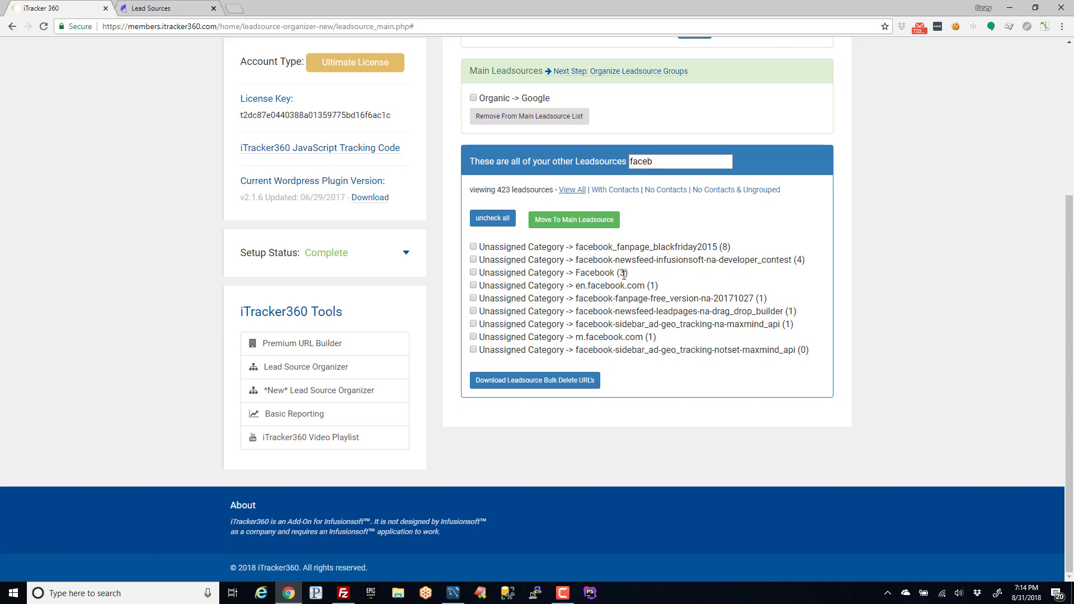
pyautogui.click(615, 276)
# Switch to the Infusionsoft Lead Sources list and search it for "facebook"
pyautogui.click(163, 10)
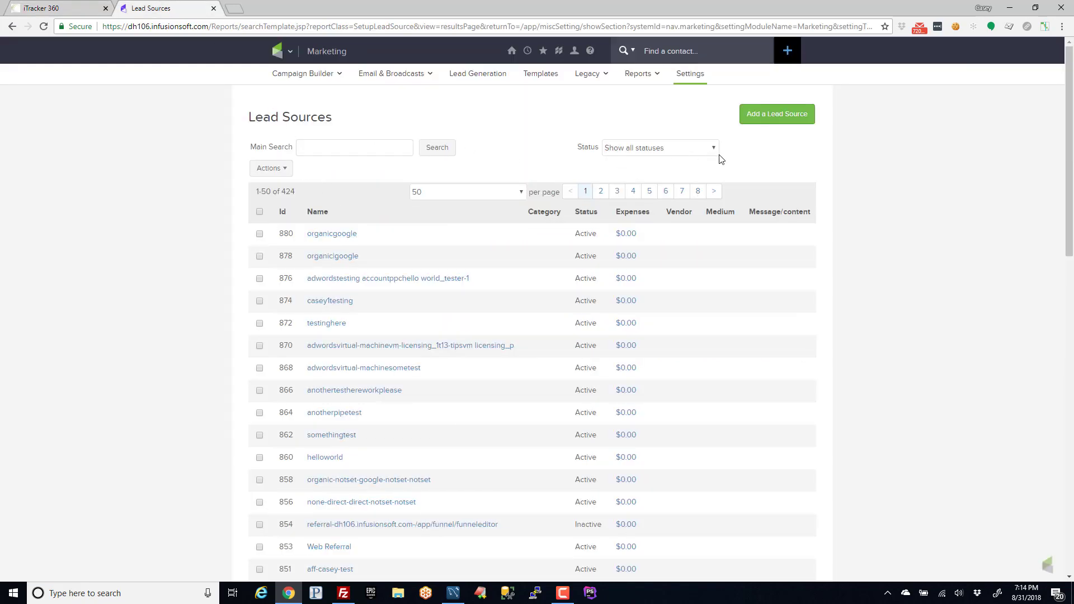
pyautogui.click(358, 148)
pyautogui.write('fa')
pyautogui.click(369, 163)
pyautogui.click(439, 148)
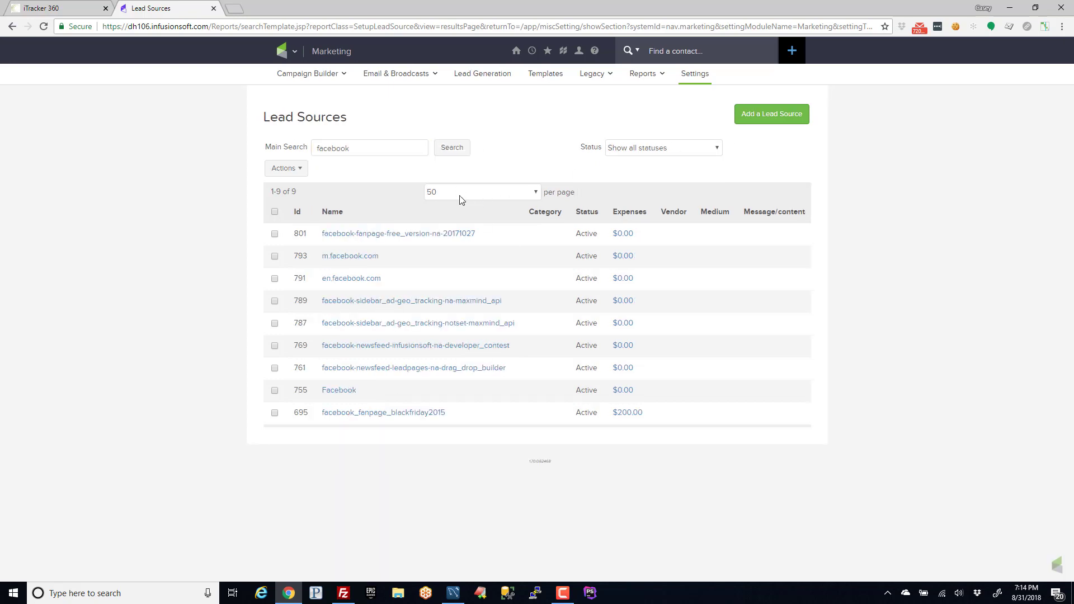
# Open the Facebook lead source and add a new lead source category named "Facebook"
pyautogui.click(344, 391)
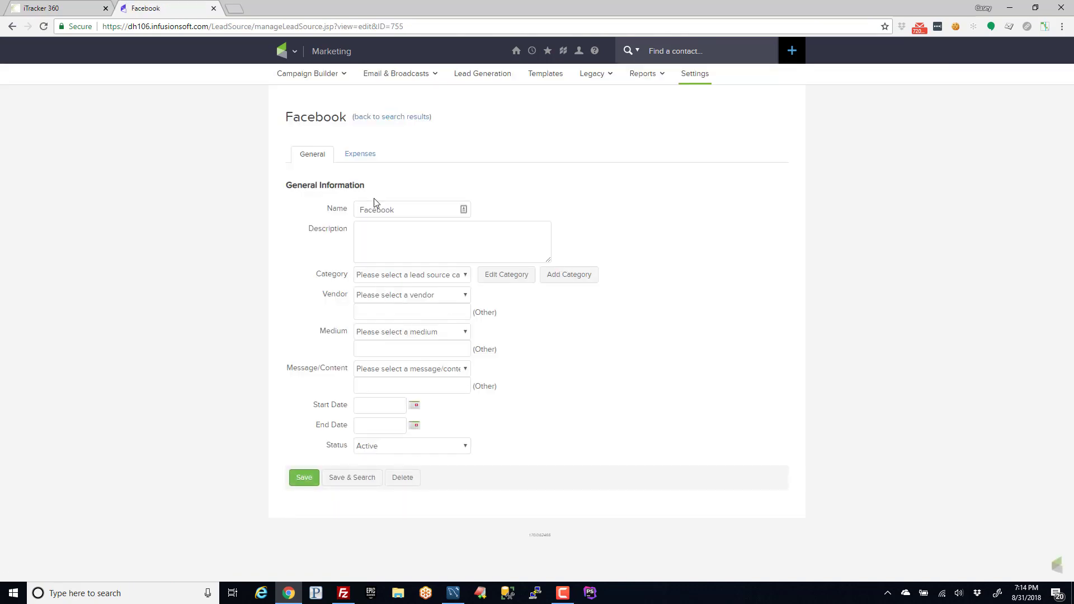
pyautogui.click(570, 278)
pyautogui.click(515, 317)
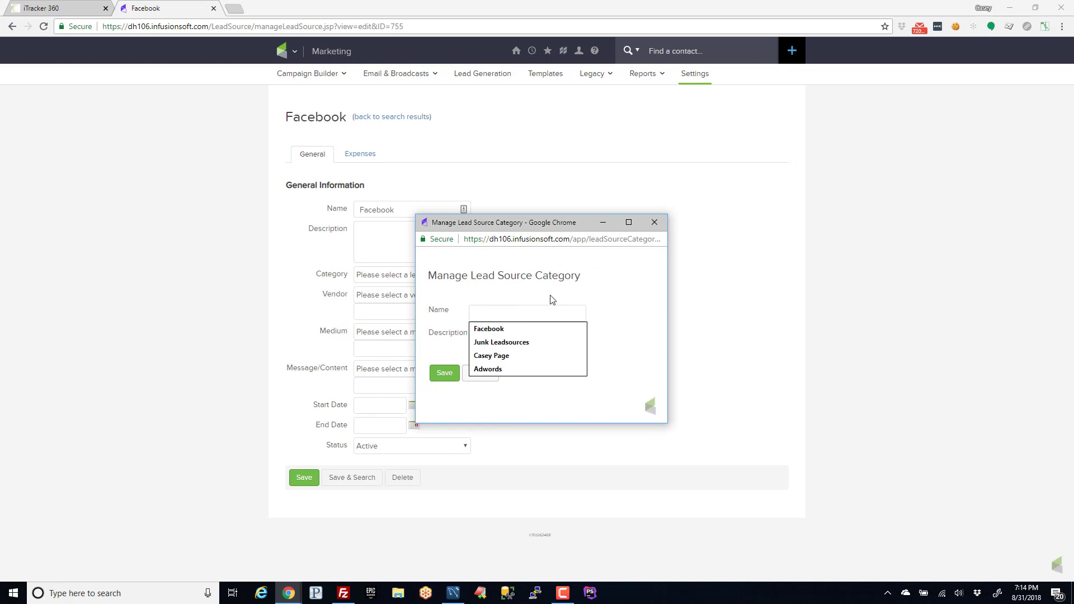
pyautogui.click(522, 319)
pyautogui.click(522, 318)
pyautogui.write('Facebook')
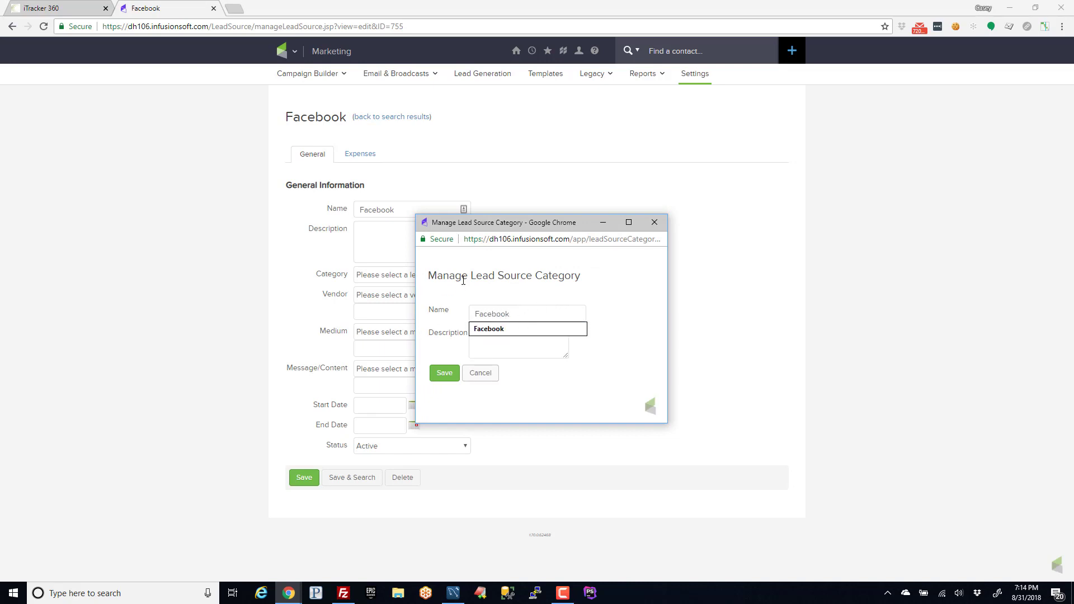
pyautogui.click(463, 281)
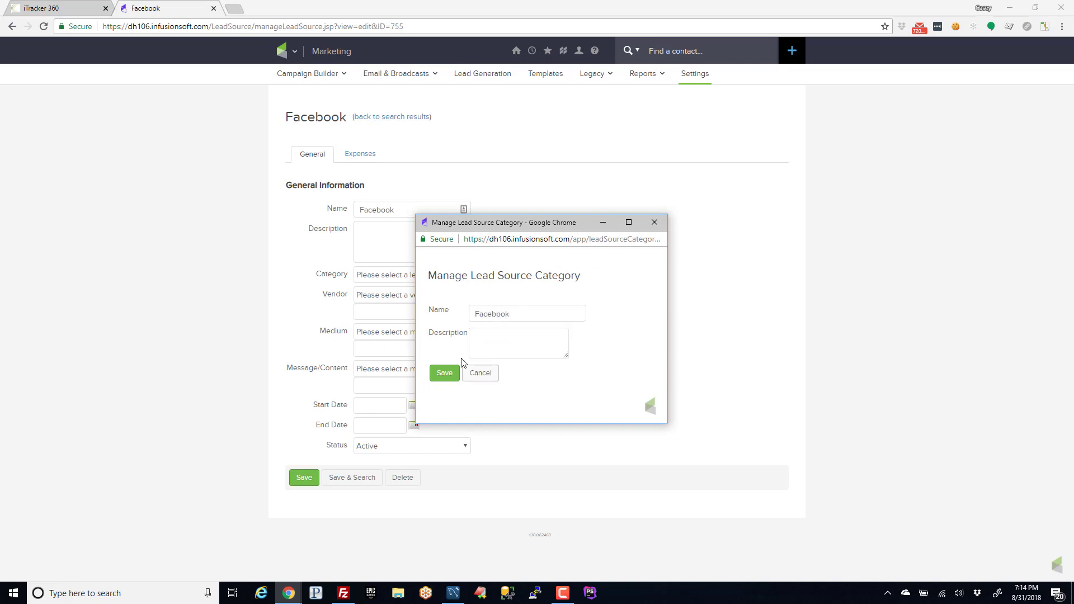
pyautogui.click(443, 372)
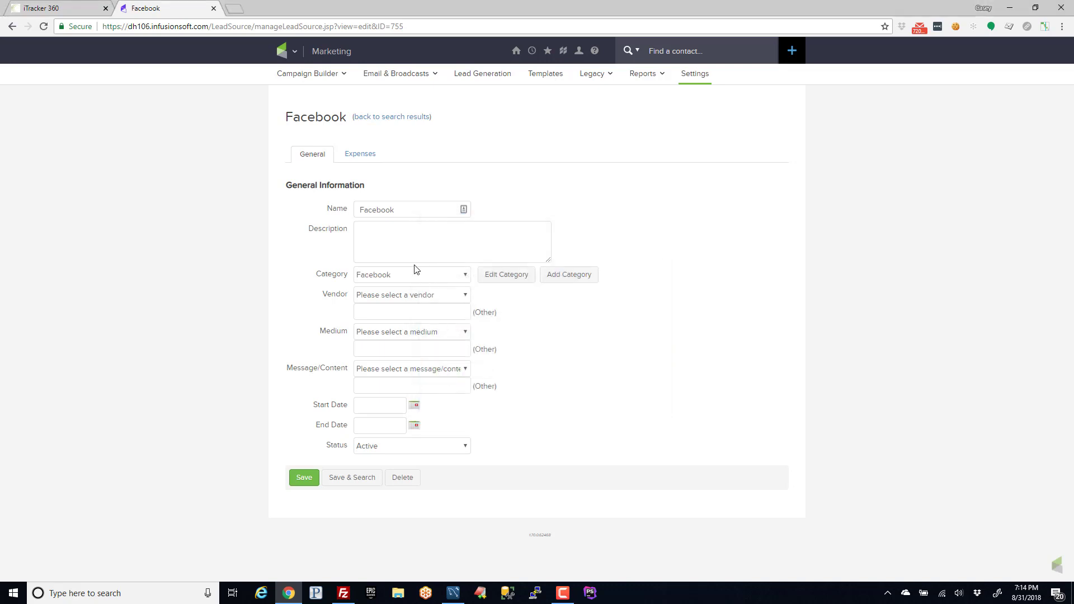
# Choose Facebook as the lead source's category and save the lead source
pyautogui.click(420, 275)
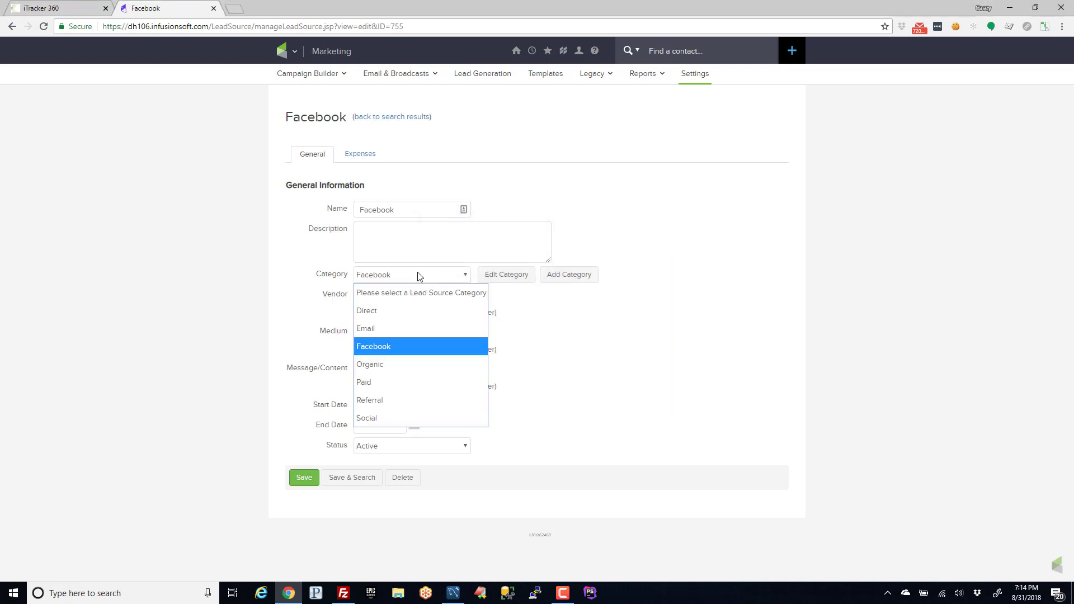
pyautogui.click(383, 348)
pyautogui.click(305, 478)
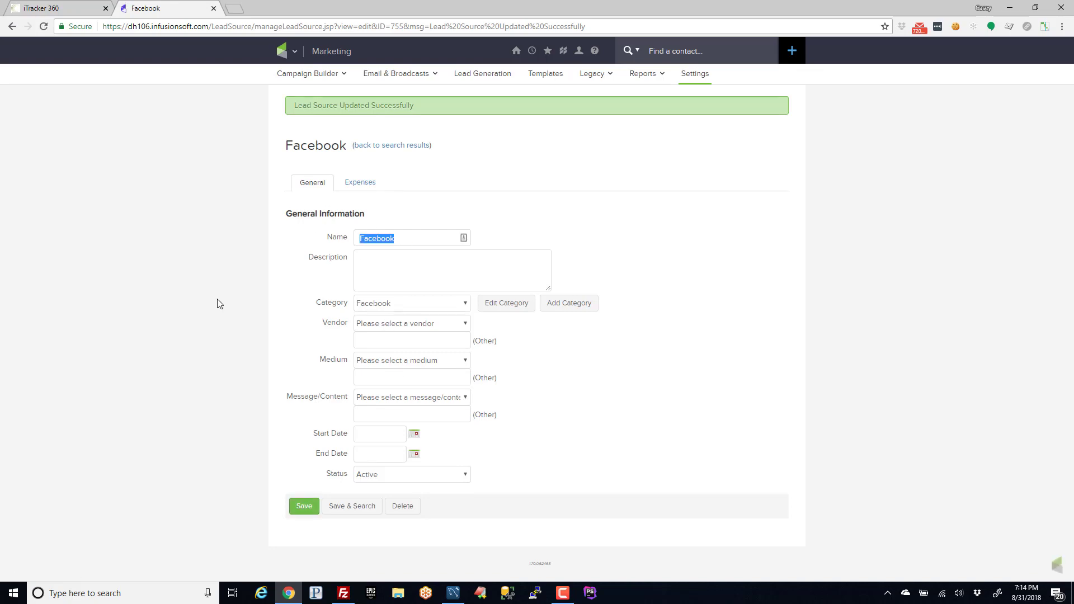
# Switch to the iTracker360 Leadsource Organizer, refresh the leadsources only, and check the available category choices for Facebook
pyautogui.click(67, 12)
pyautogui.scroll(4, 580, 233)
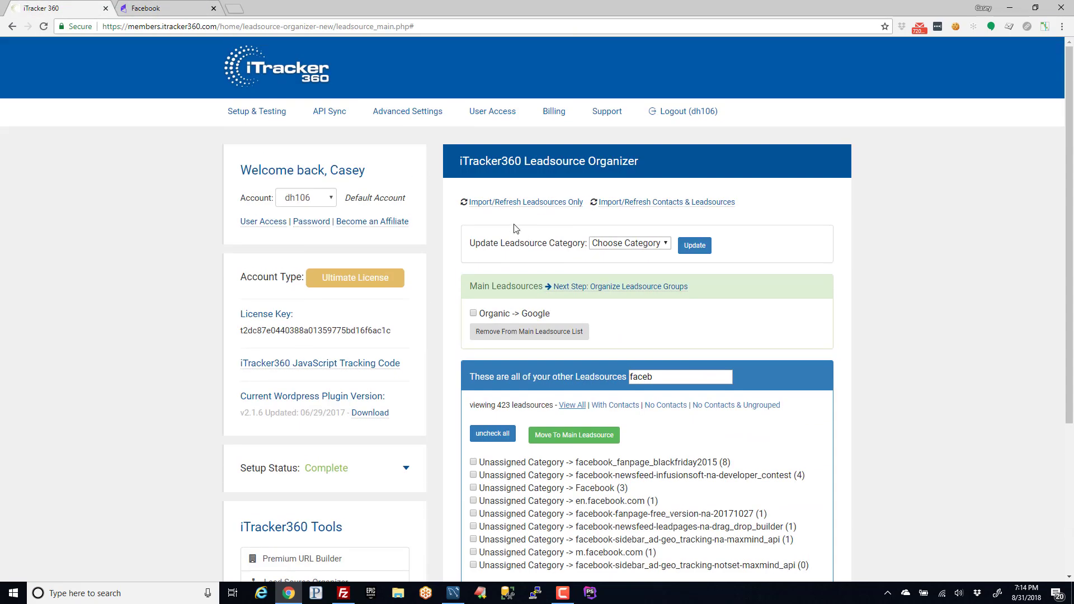
pyautogui.moveTo(584, 202); pyautogui.dragTo(522, 203)
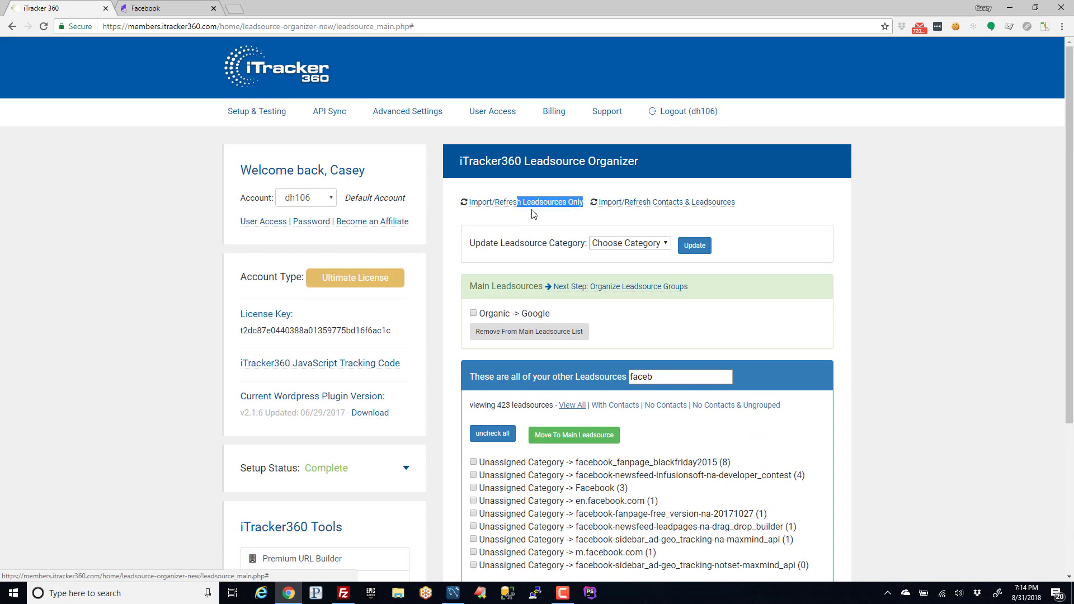
pyautogui.click(537, 203)
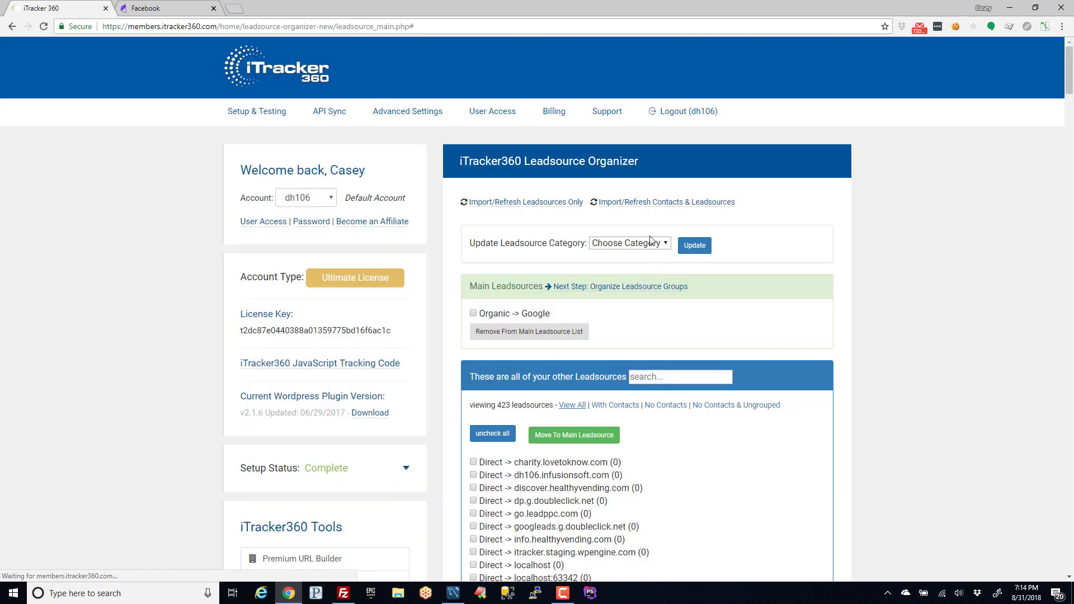
pyautogui.click(649, 243)
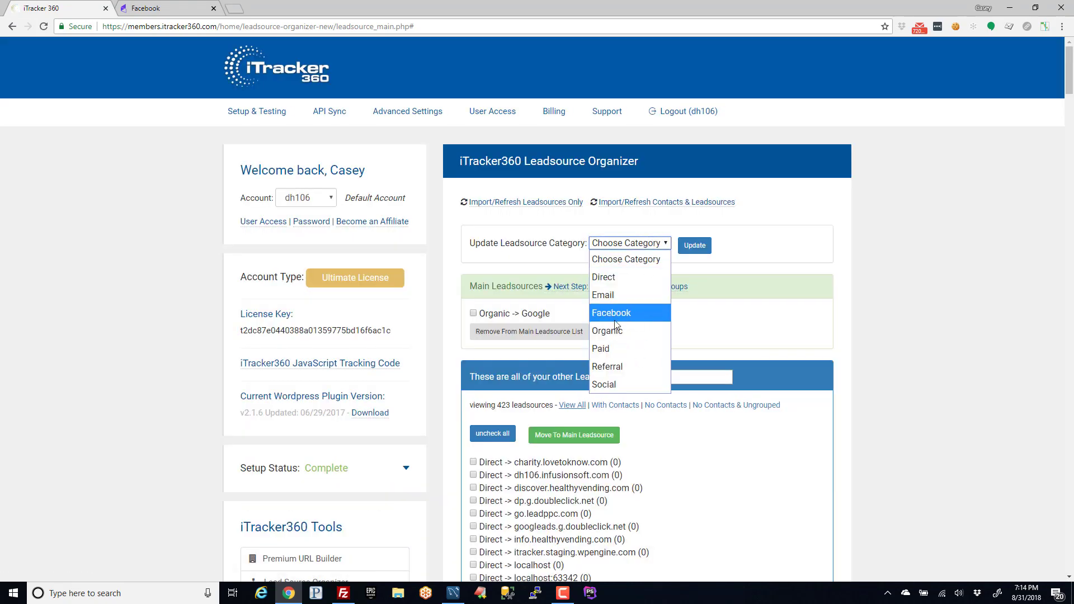
pyautogui.click(906, 320)
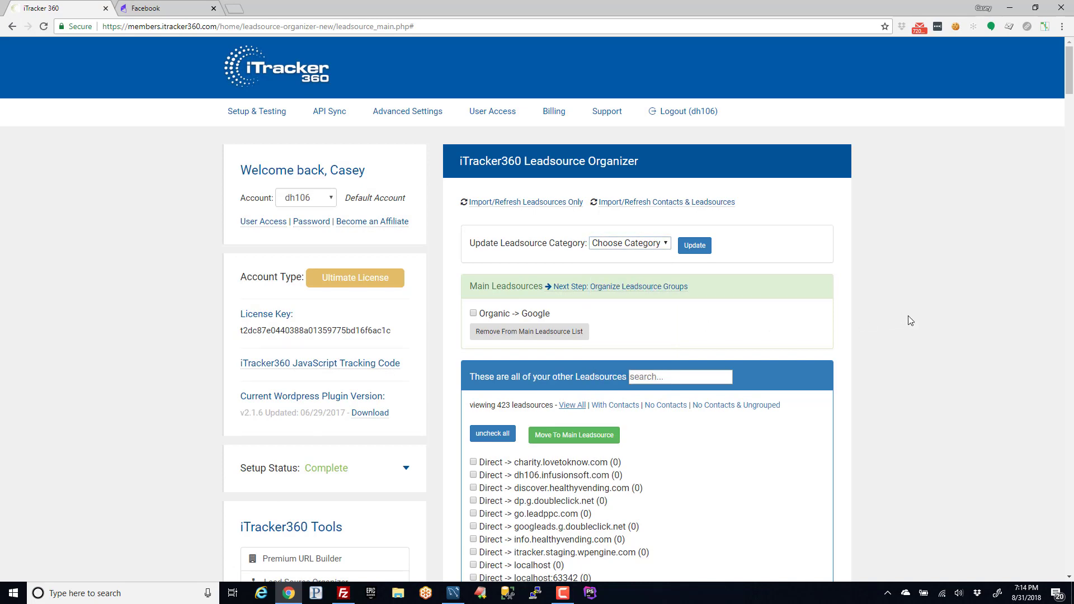
# Filter the other leadsources by "facebook" and review the categories of the matching entries
pyautogui.scroll(-3, 815, 365)
pyautogui.click(662, 211)
pyautogui.write('faceb')
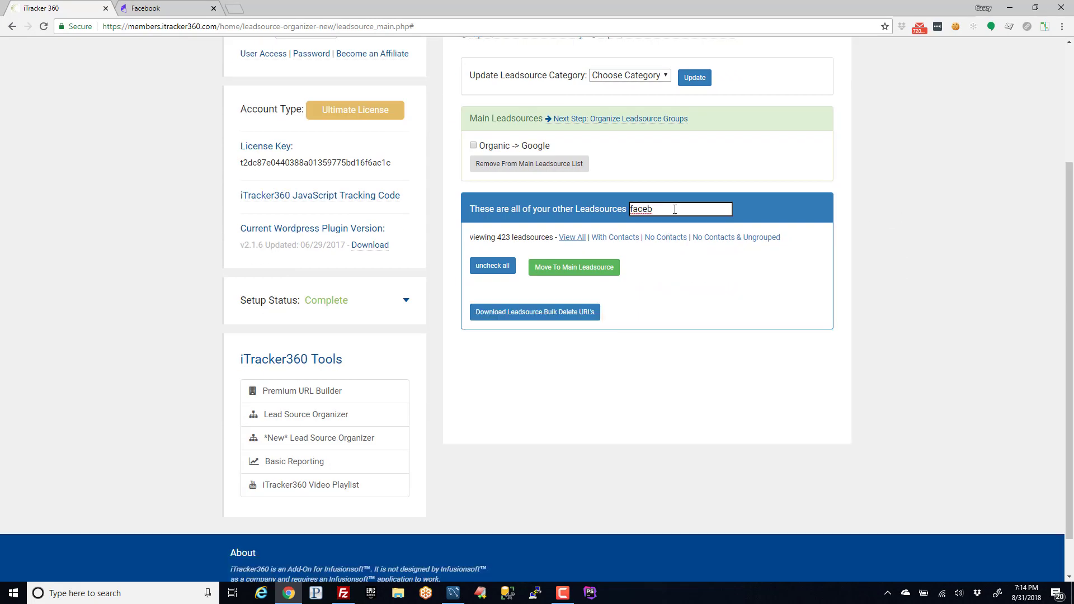
pyautogui.press('BackSpace')
pyautogui.press('BackSpace')
pyautogui.write('book')
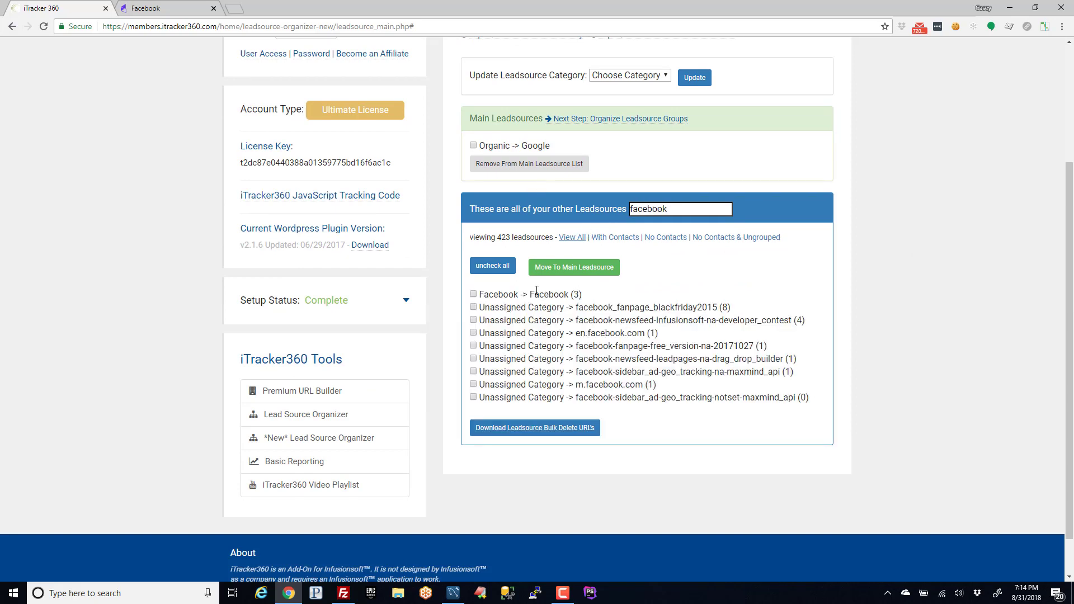
pyautogui.moveTo(531, 295); pyautogui.dragTo(476, 285)
pyautogui.click(589, 309)
pyautogui.moveTo(578, 308); pyautogui.dragTo(694, 400)
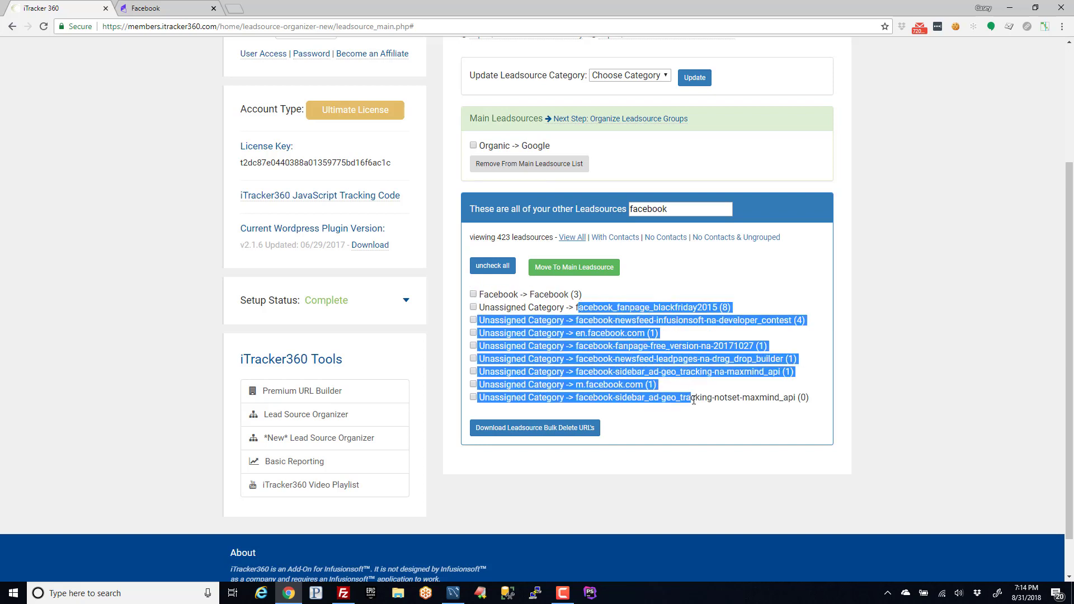
# Reassign all the Facebook leadsources under Unassigned Category to the Facebook category
pyautogui.click(483, 307)
pyautogui.keyDown('shift'); pyautogui.click(473, 398); pyautogui.keyUp('shift')
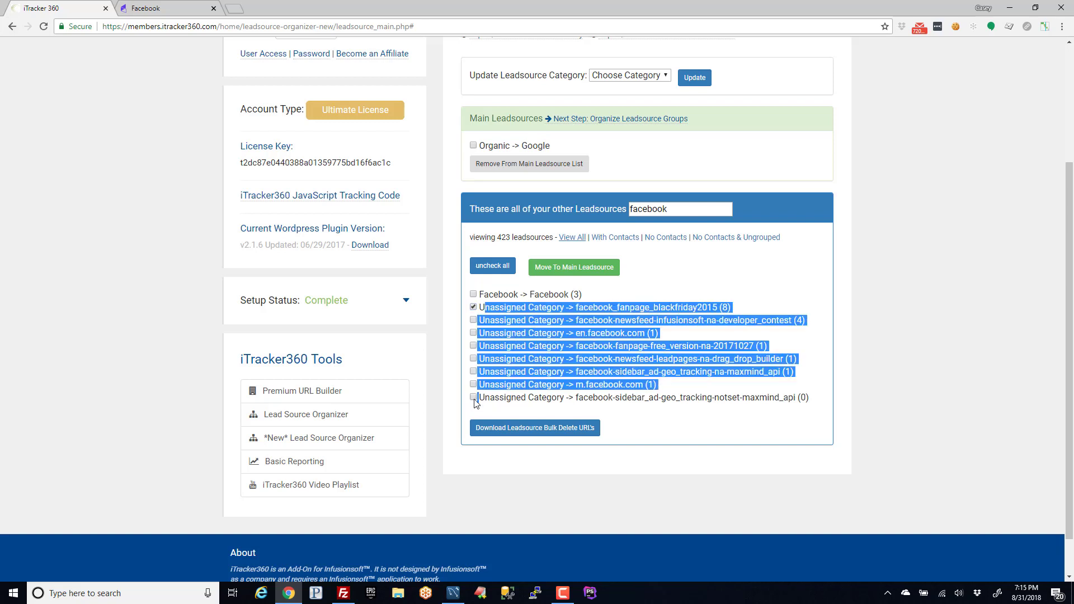
pyautogui.click(505, 374)
pyautogui.click(629, 75)
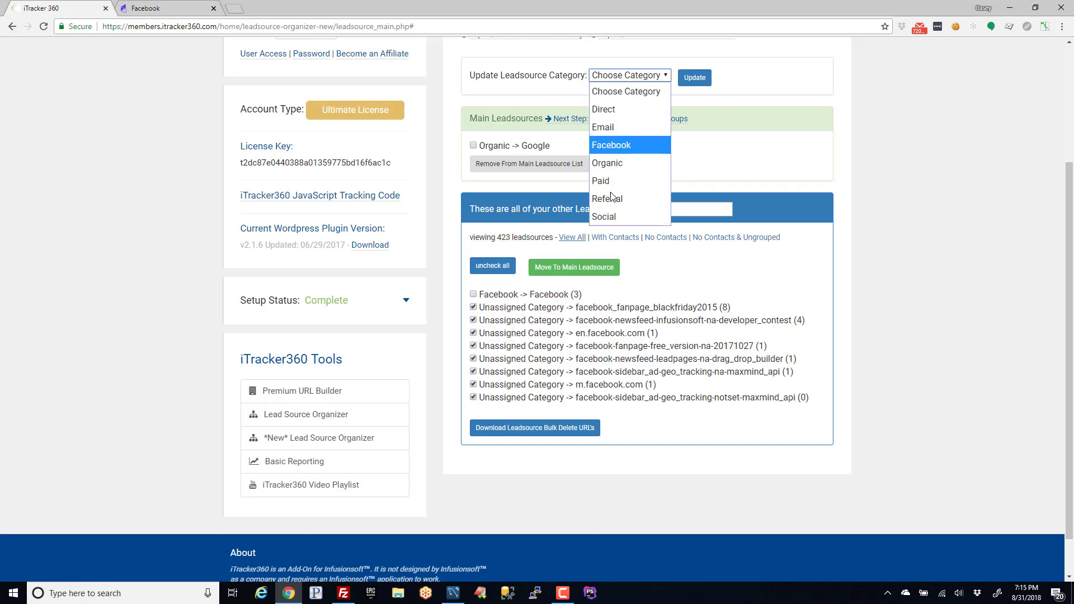
pyautogui.click(626, 145)
pyautogui.click(695, 77)
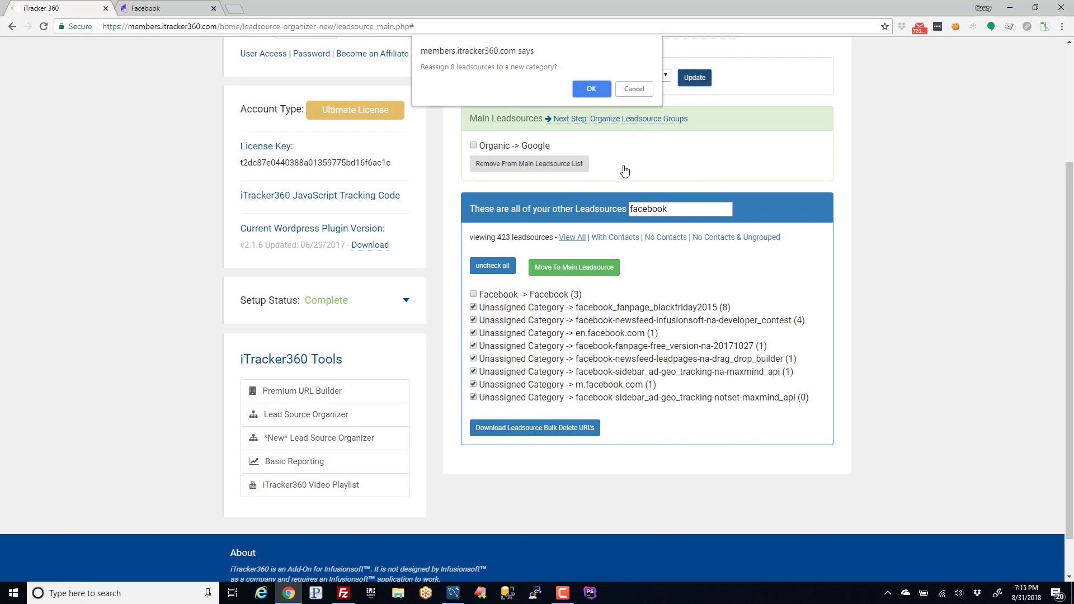
pyautogui.click(593, 87)
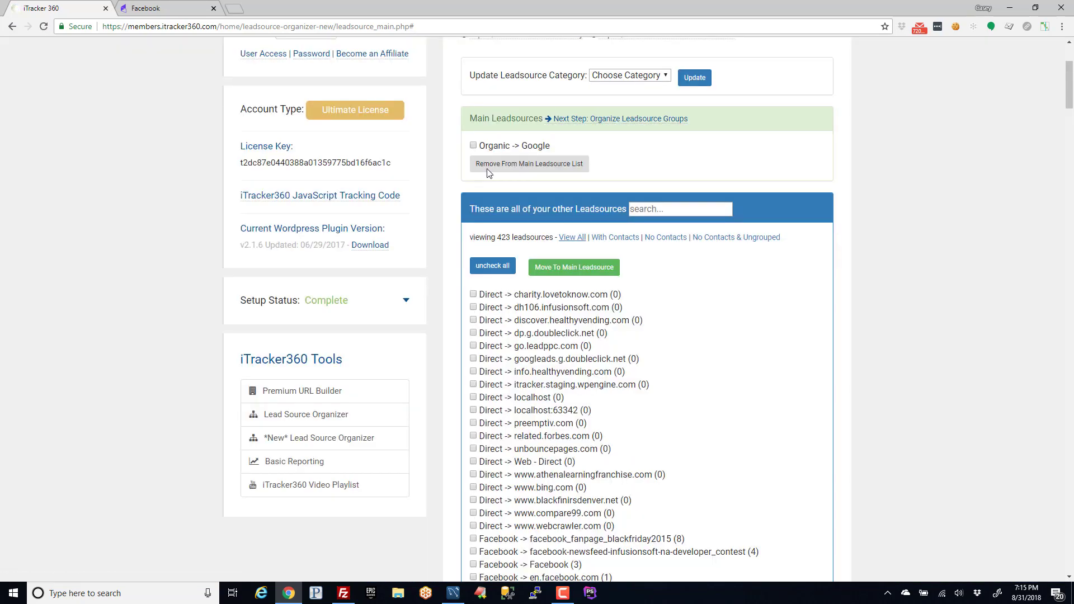
# Open the marketing reports in Infusionsoft and locate the Lead Source ROI and Lead Source ROI By Category reports
pyautogui.click(167, 9)
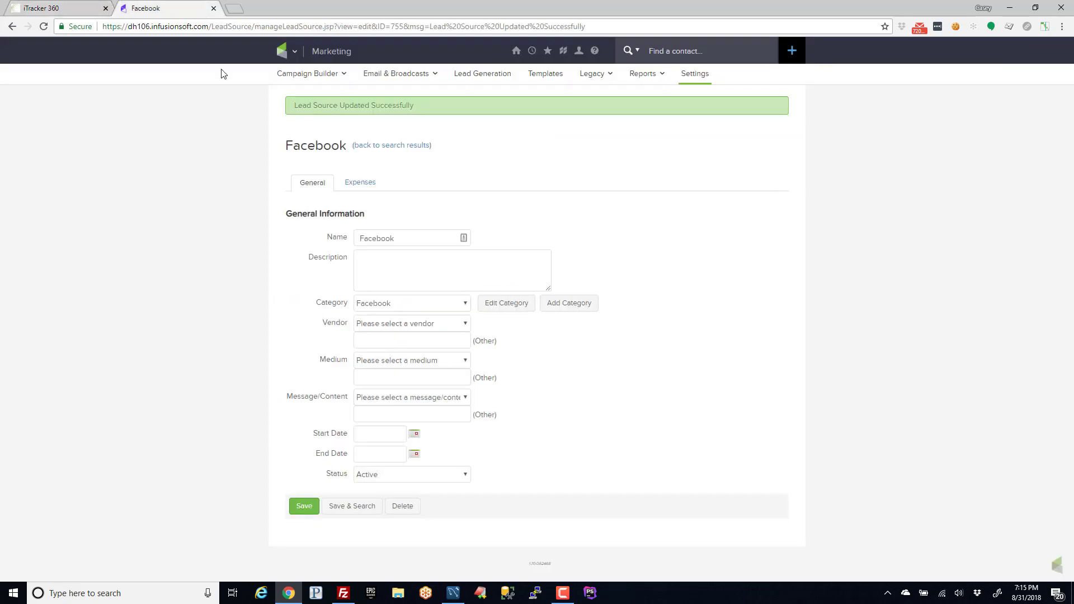
pyautogui.moveTo(286, 59)
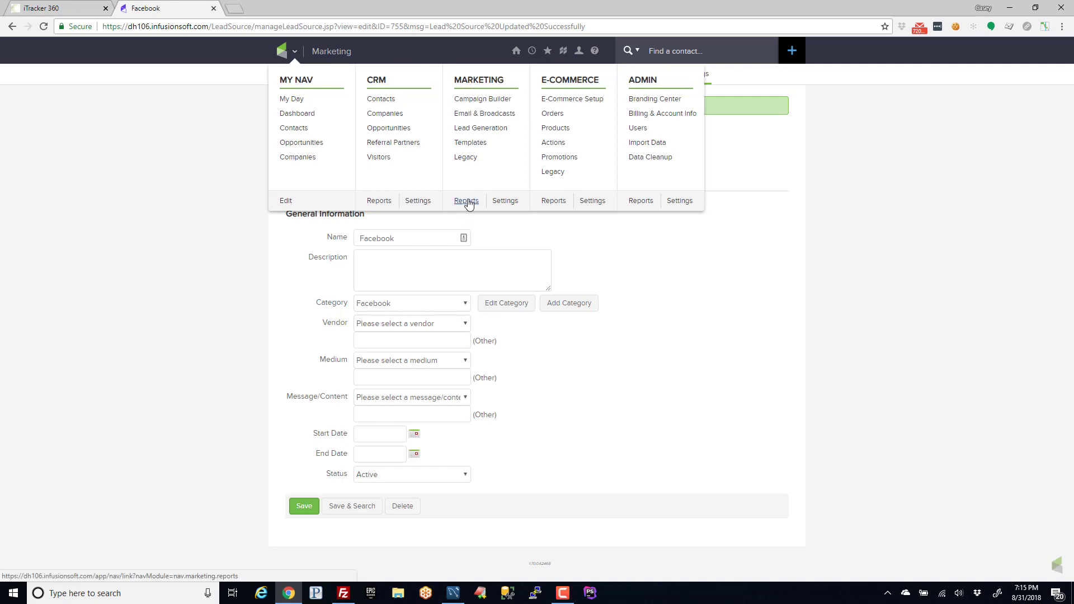
pyautogui.click(468, 201)
pyautogui.scroll(-5, 470, 230)
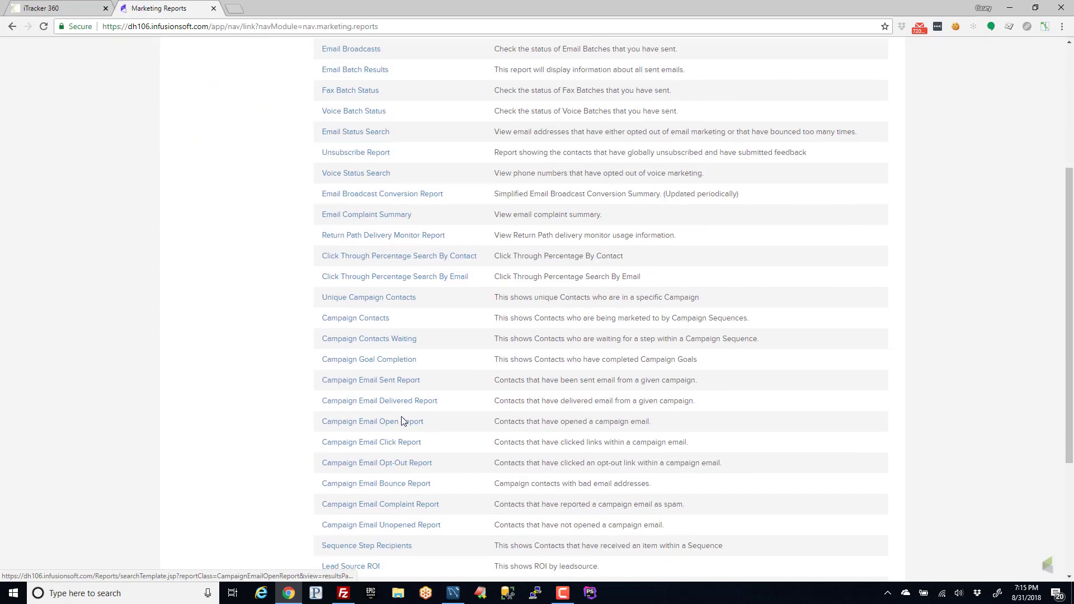
pyautogui.scroll(-3, 402, 421)
pyautogui.moveTo(382, 400); pyautogui.dragTo(323, 400)
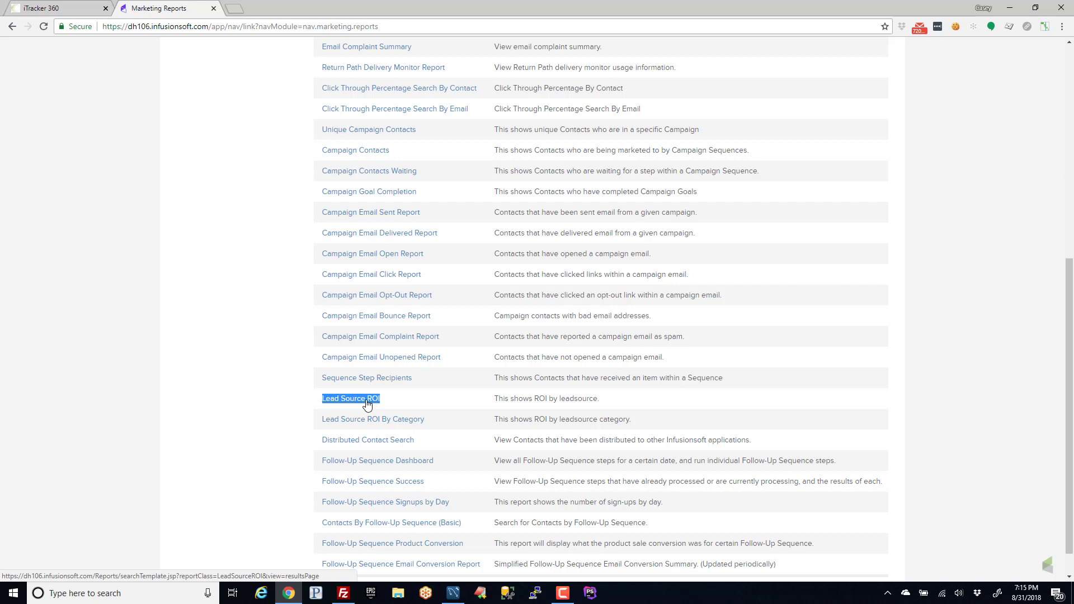
pyautogui.moveTo(433, 427); pyautogui.dragTo(388, 428)
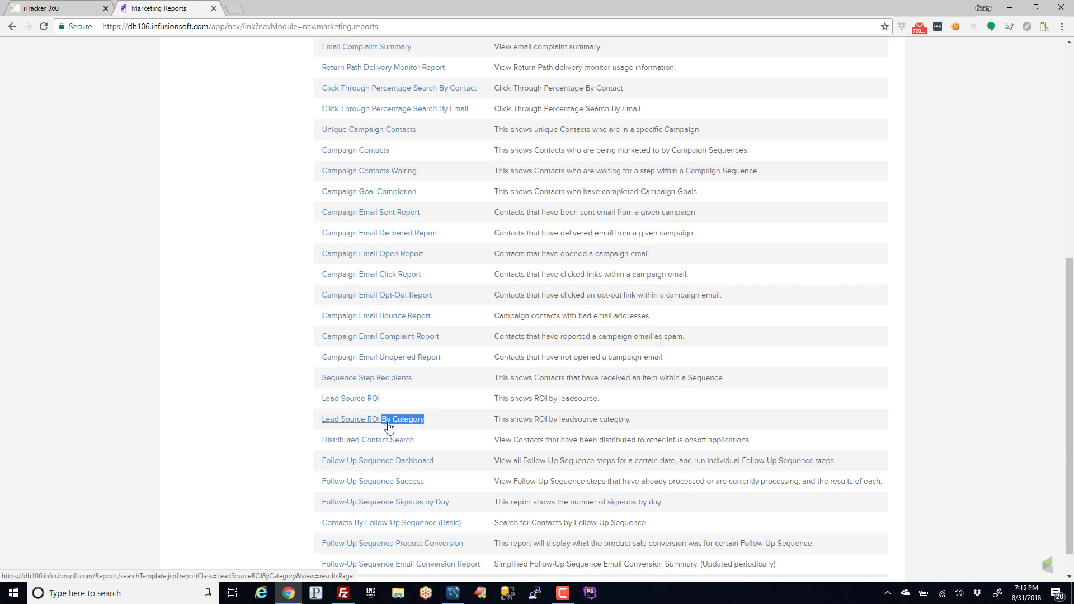
pyautogui.click(441, 419)
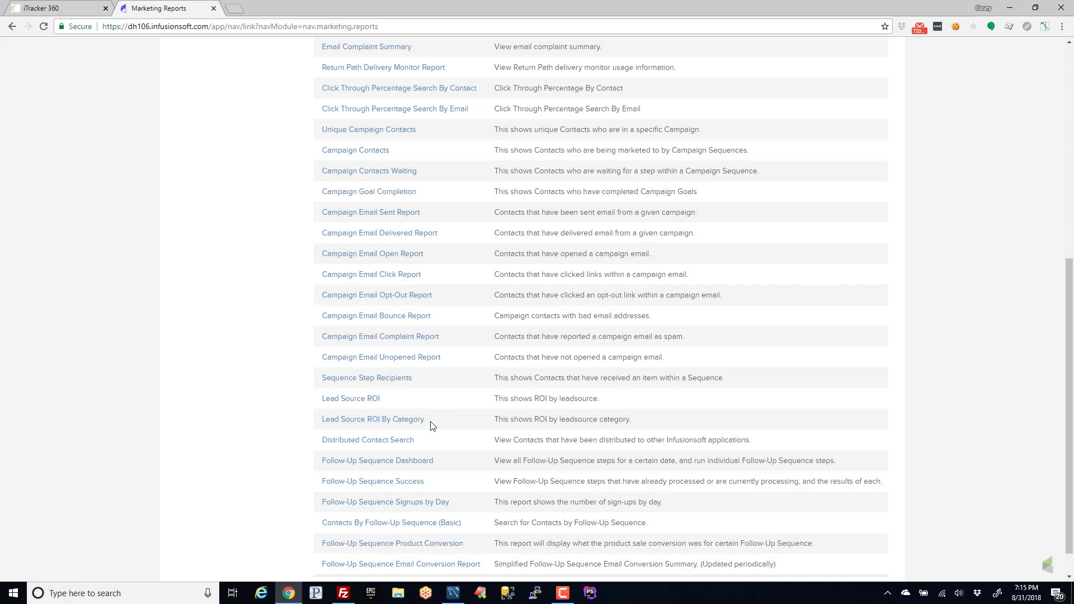
pyautogui.moveTo(423, 419); pyautogui.dragTo(391, 424)
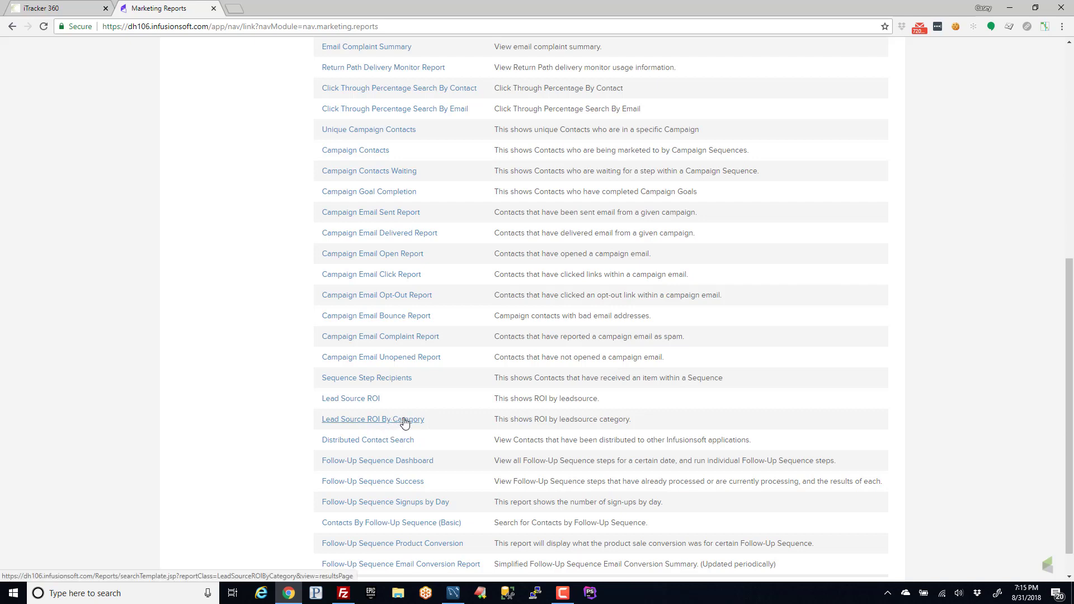
# Return to the iTracker360 organizer and review the entries grouped under the Facebook category
pyautogui.hotkey('ctrl', 'Tab')
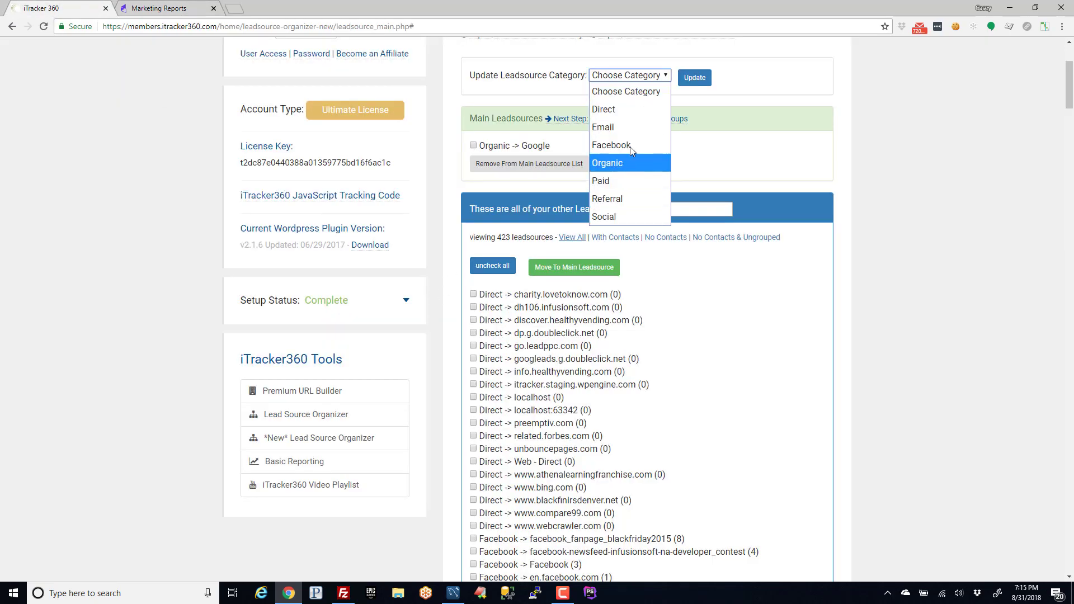
pyautogui.click(747, 162)
pyautogui.scroll(-2, 778, 352)
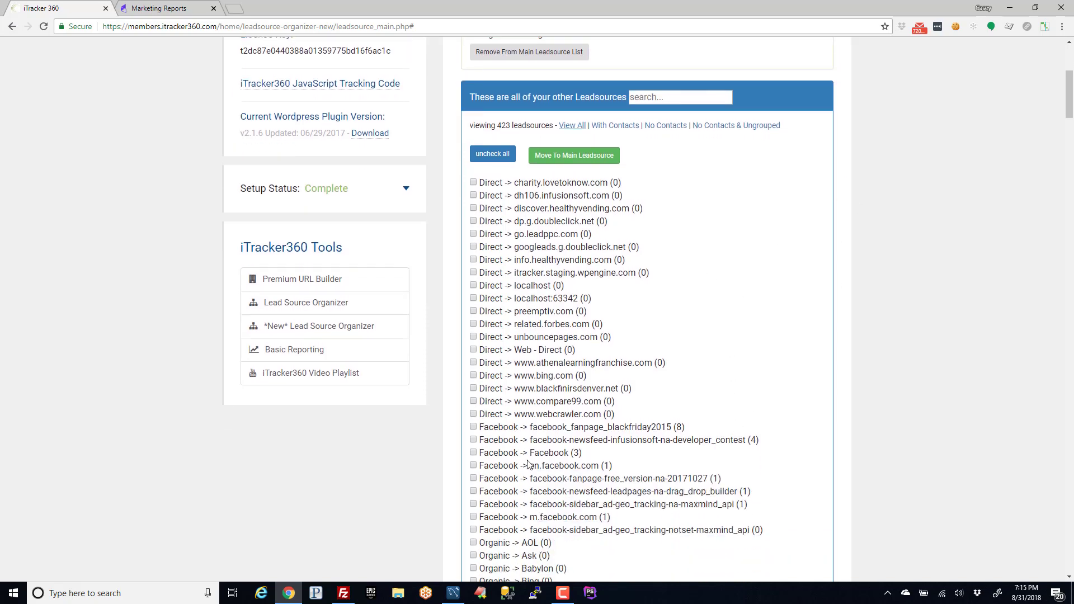
pyautogui.scroll(-2, 529, 465)
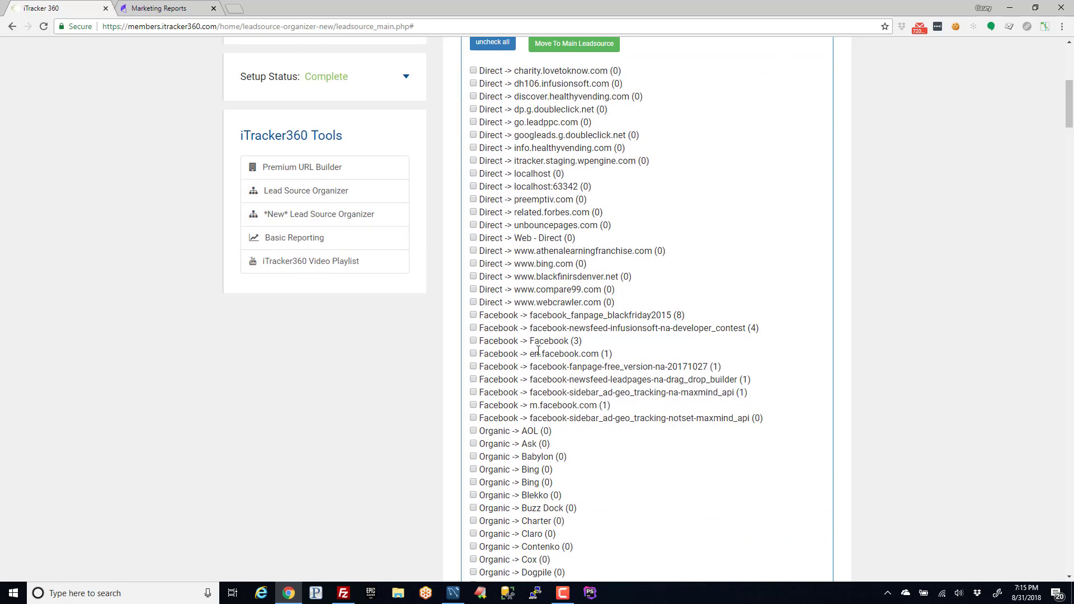
pyautogui.moveTo(535, 352); pyautogui.dragTo(618, 356)
pyautogui.moveTo(539, 340); pyautogui.dragTo(611, 344)
pyautogui.click(644, 358)
# Review the category choices for updating leadsources and look over the Unassigned Category entries near the end of the list
pyautogui.scroll(6, 758, 247)
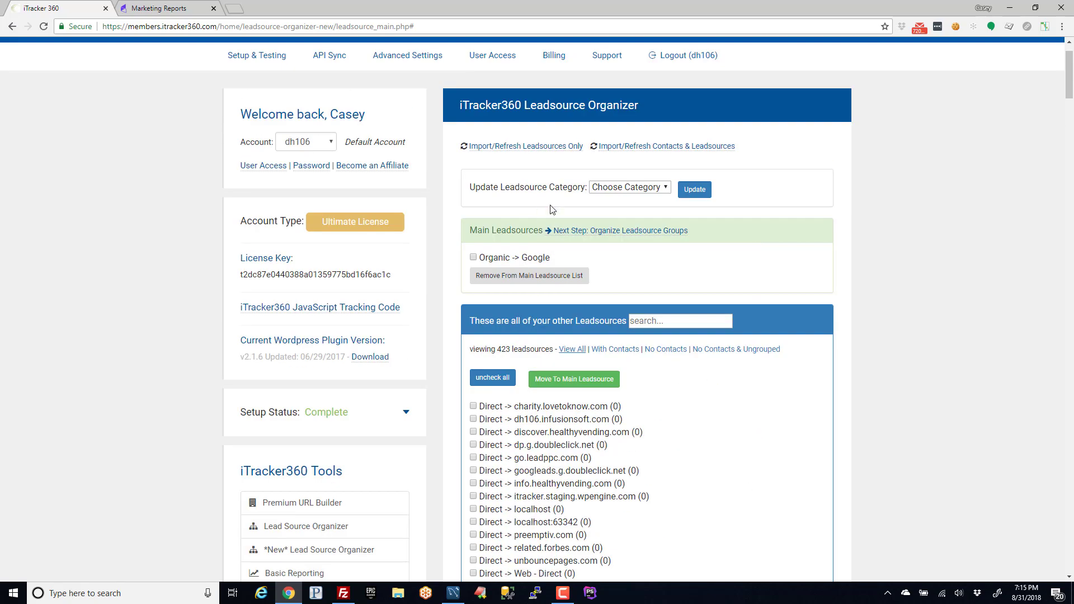
pyautogui.click(629, 187)
pyautogui.moveTo(506, 188); pyautogui.dragTo(569, 203)
pyautogui.click(615, 218)
pyautogui.moveTo(1069, 90); pyautogui.dragTo(1070, 535)
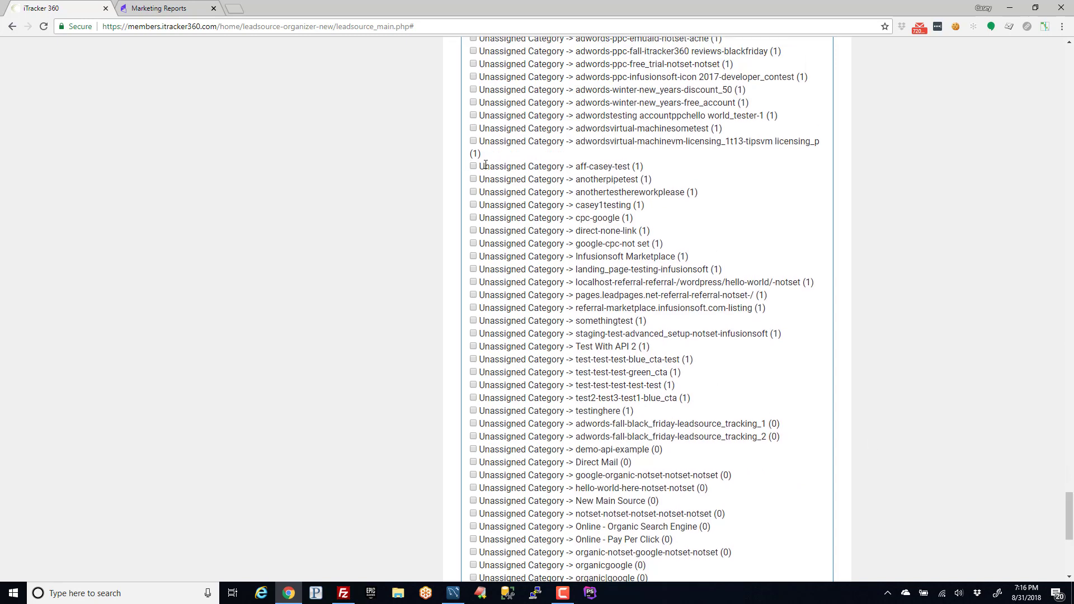
pyautogui.moveTo(485, 167)
pyautogui.mouseDown()
pyautogui.moveTo(564, 167)
pyautogui.moveTo(485, 167)
pyautogui.mouseUp()
pyautogui.click(577, 168)
pyautogui.moveTo(1070, 518); pyautogui.dragTo(1052, 64)
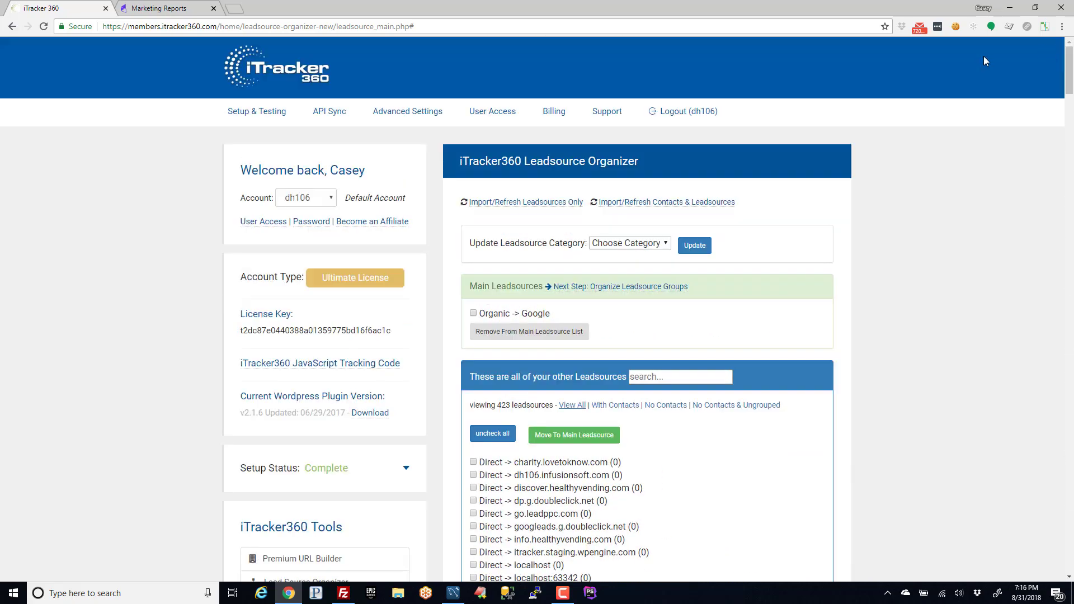
pyautogui.click(629, 243)
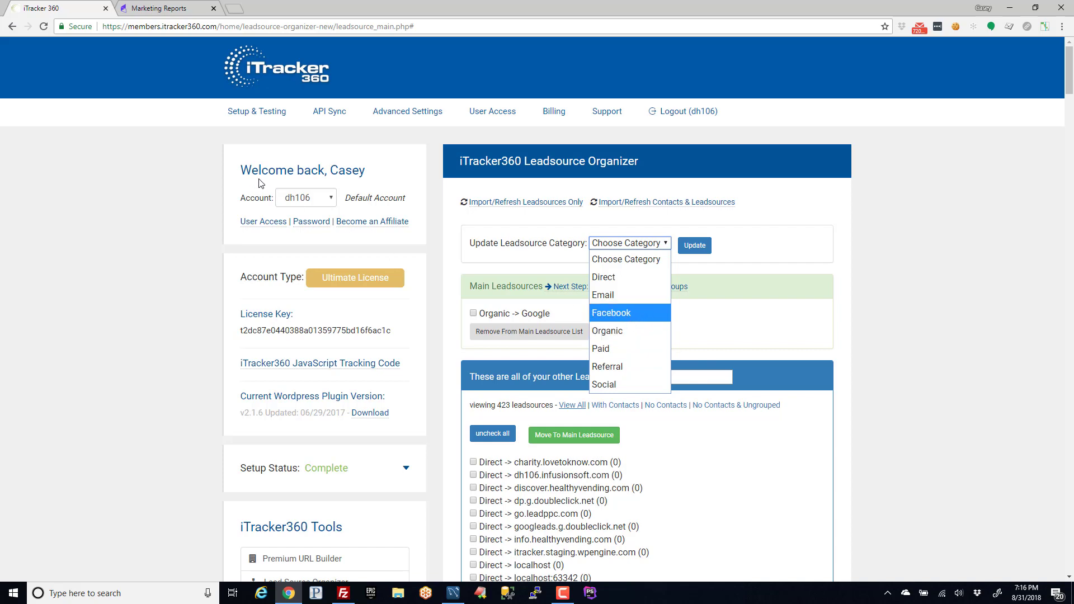
# Switch to Infusionsoft, open the Lead Sources list from the marketing settings, and search it for "facebook"
pyautogui.click(151, 9)
pyautogui.scroll(10, 246, 163)
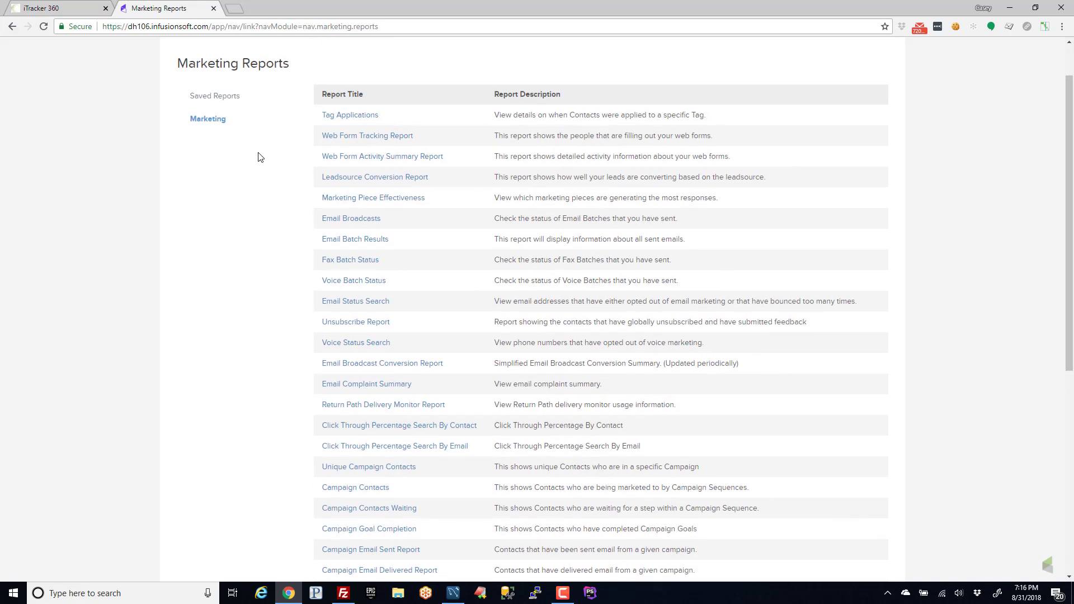
pyautogui.click(283, 50)
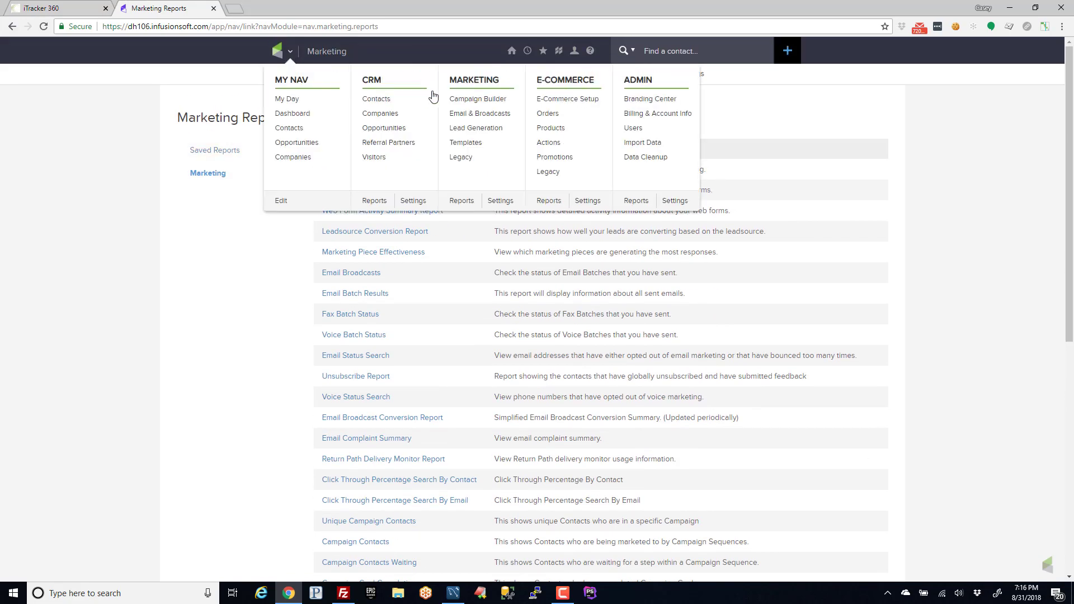
pyautogui.click(498, 201)
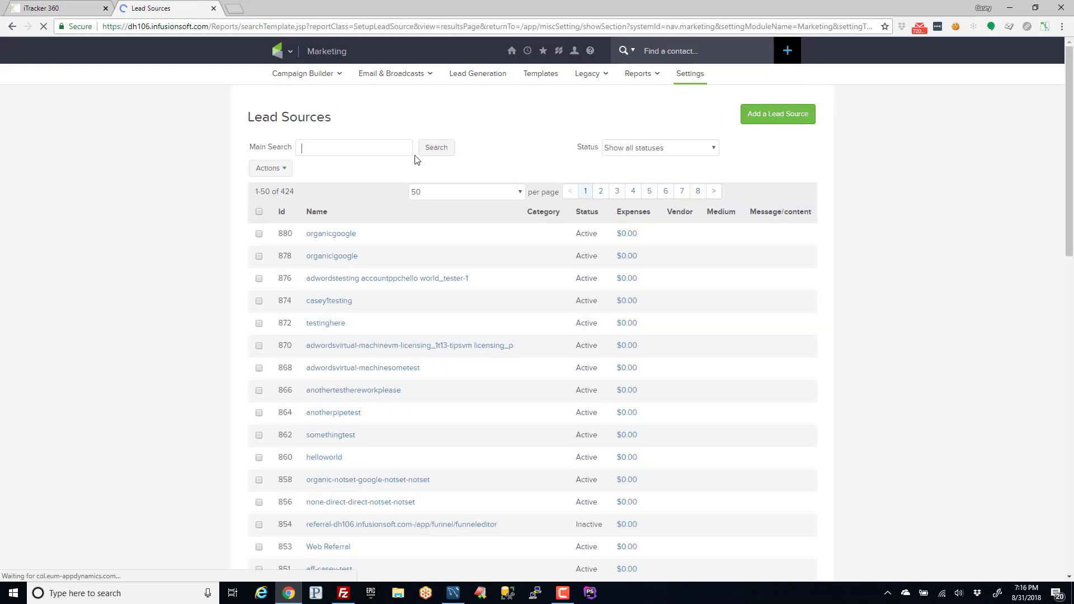
pyautogui.click(352, 148)
pyautogui.write('facebook')
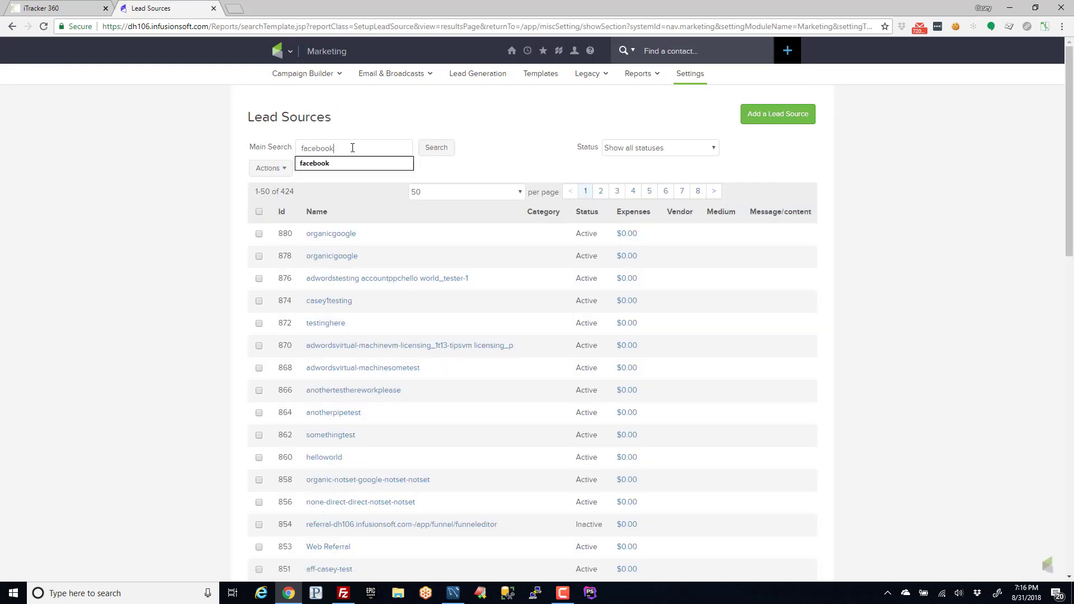
pyautogui.press('Return')
# Open the Facebook lead source, delete its Facebook category, and check the remaining category choices
pyautogui.click(332, 392)
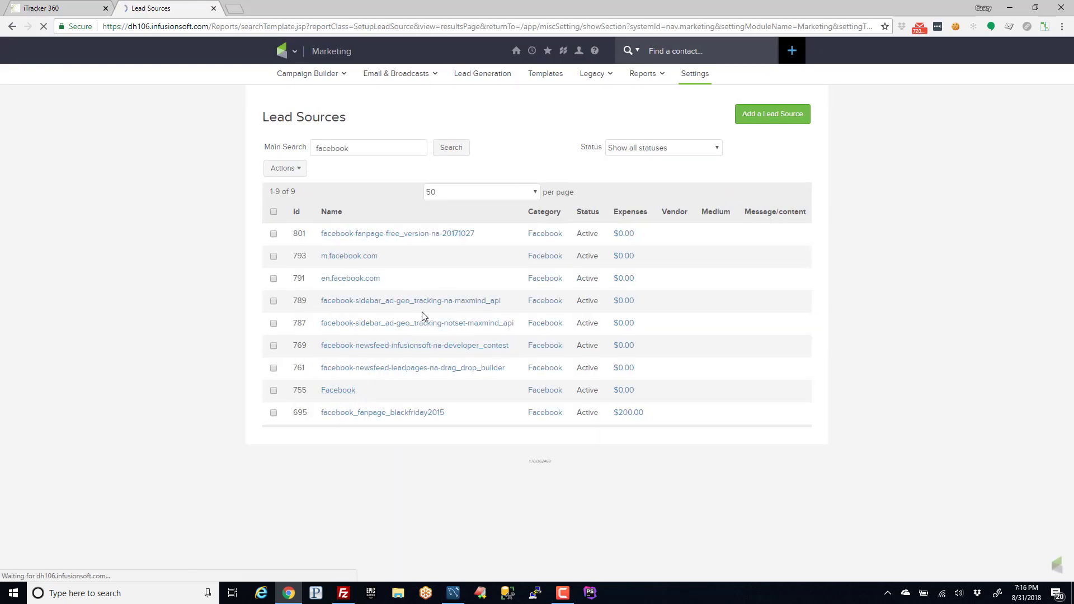
pyautogui.click(509, 275)
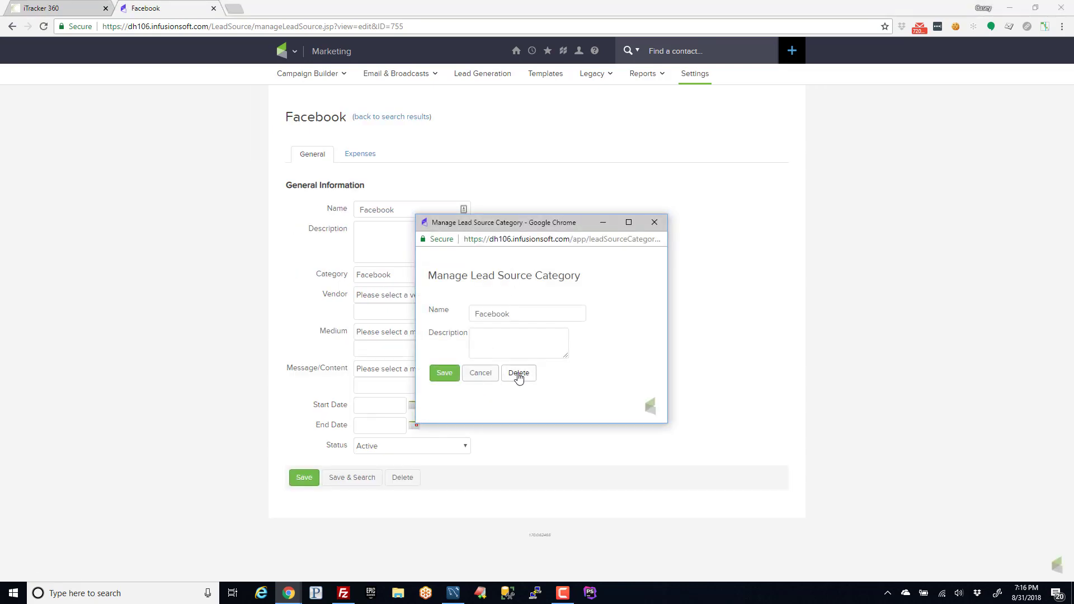
pyautogui.click(528, 377)
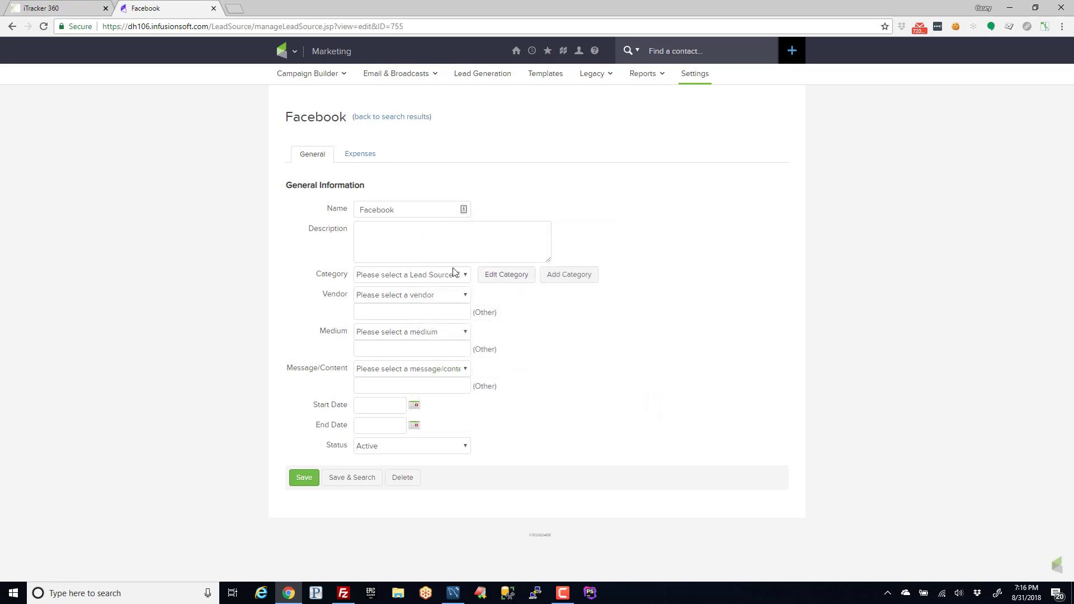
pyautogui.click(441, 274)
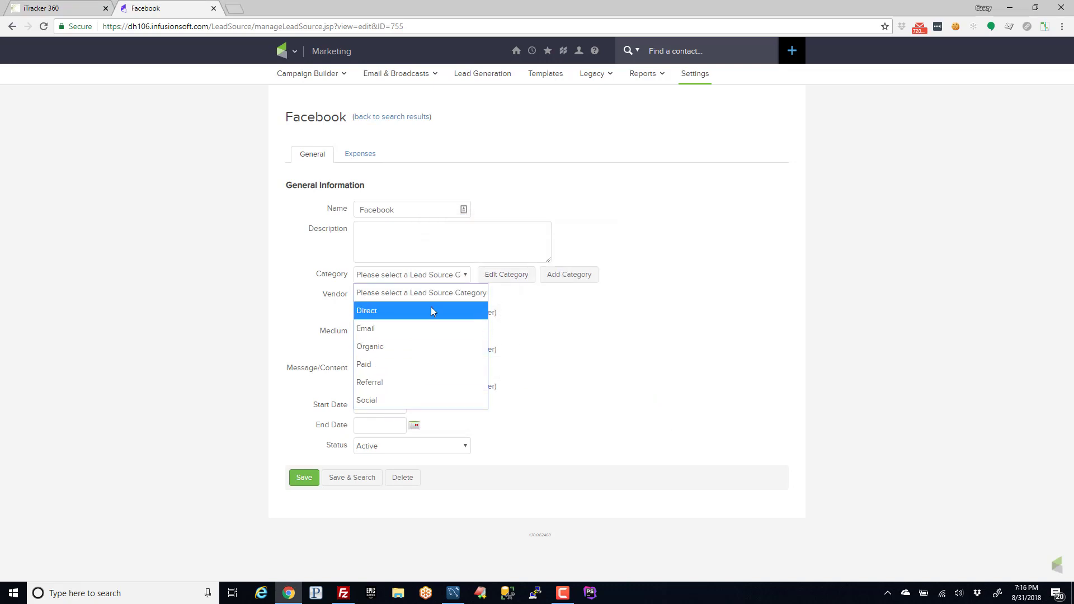
pyautogui.click(221, 307)
# Select the Organic category and inspect its edit options, then close them and review the category choices
pyautogui.click(420, 274)
pyautogui.click(384, 348)
pyautogui.click(496, 274)
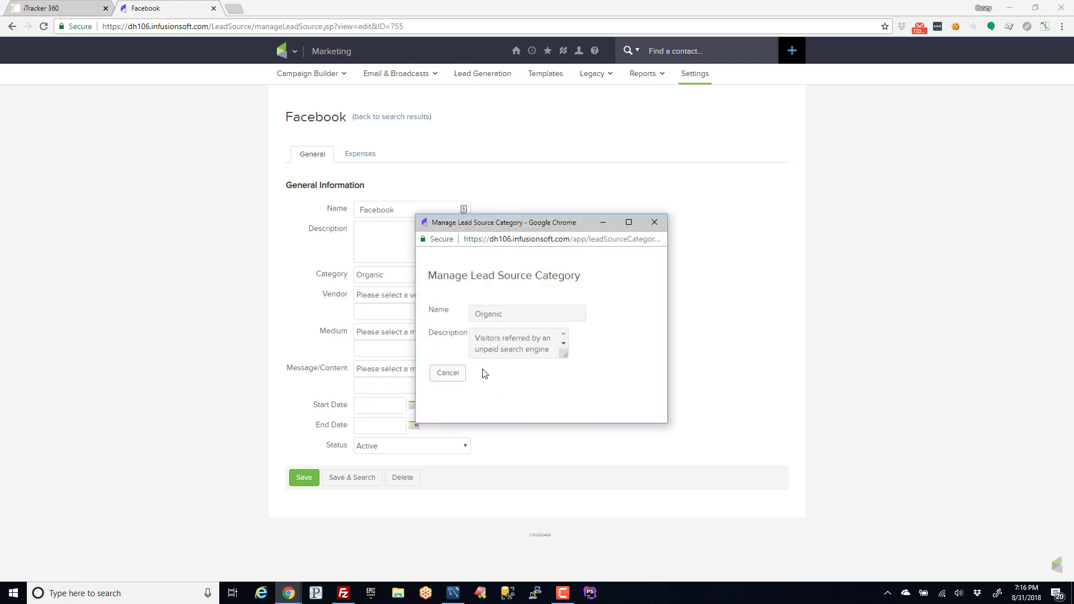
pyautogui.click(655, 222)
pyautogui.click(405, 276)
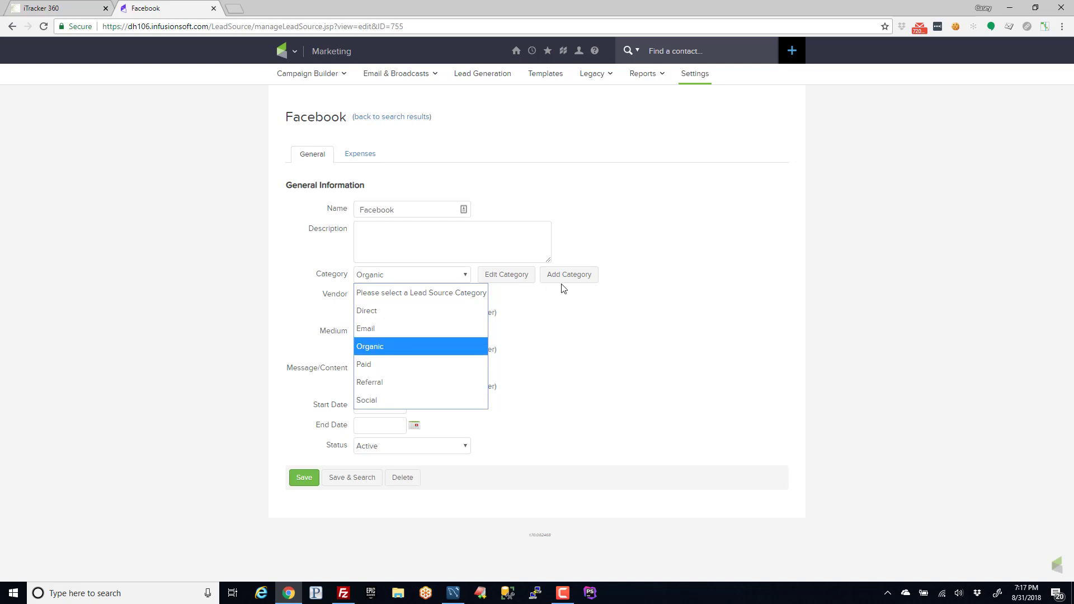
pyautogui.click(527, 357)
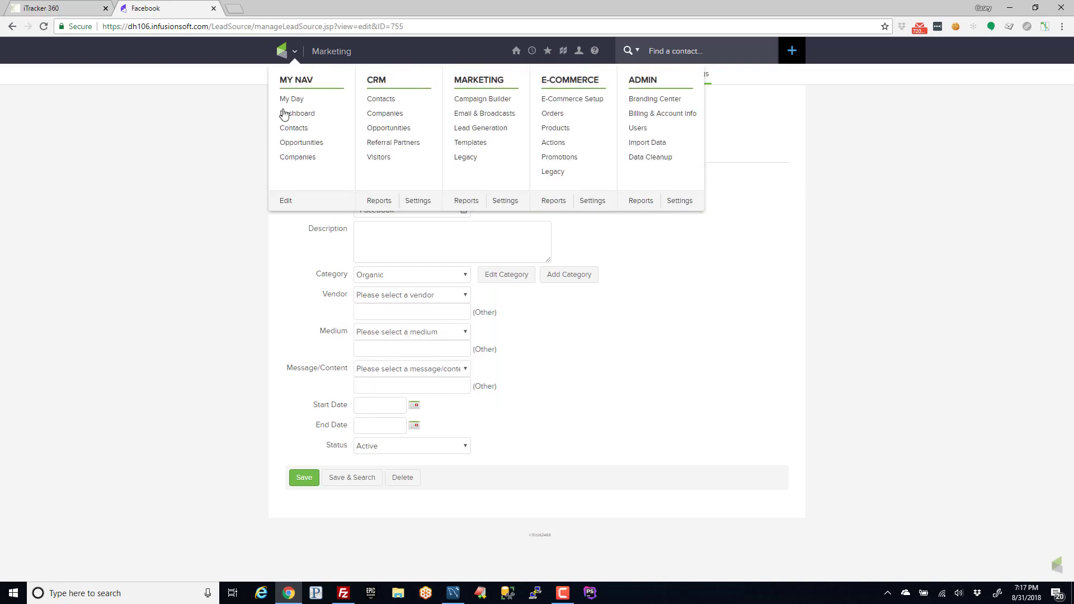
# Switch back to the iTracker360 Leadsource Organizer and look over the categorized leadsource list
pyautogui.click(67, 11)
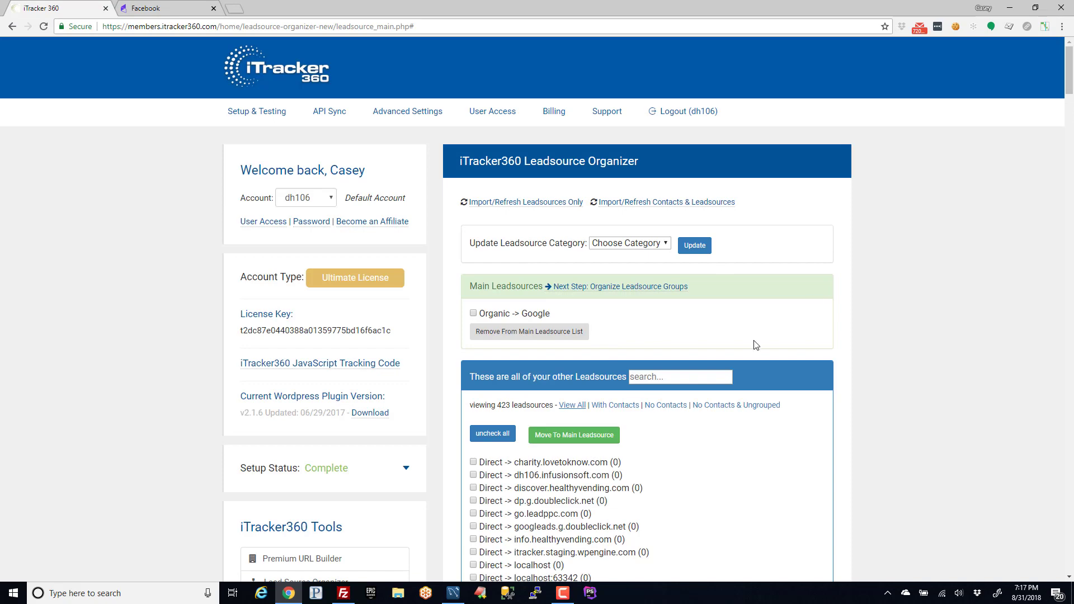
pyautogui.scroll(-4, 757, 346)
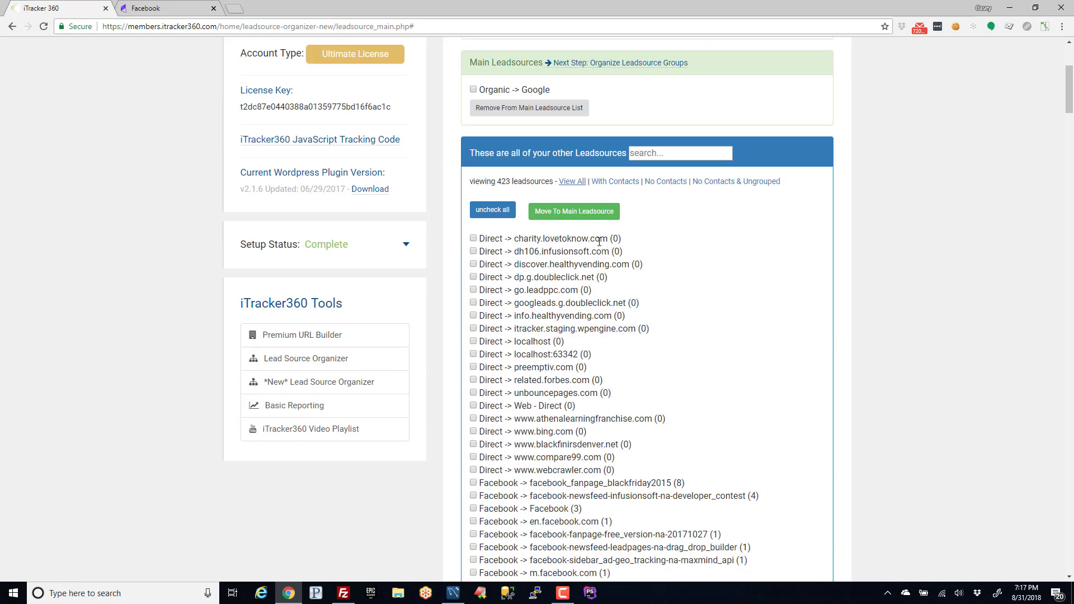